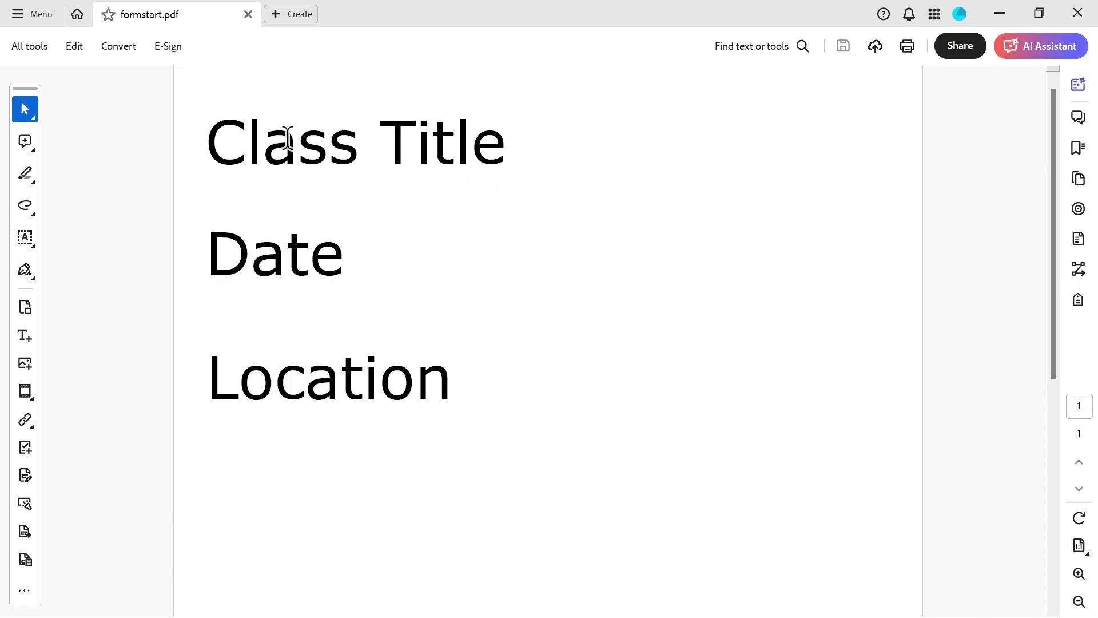
Convert formstart.pdf into a form with Prepare a Form, accept the no-fields notice, and widen the page area.
{"action": "left_click", "coordinate": [471, 141]}
{"action": "left_click", "coordinate": [24, 447]}
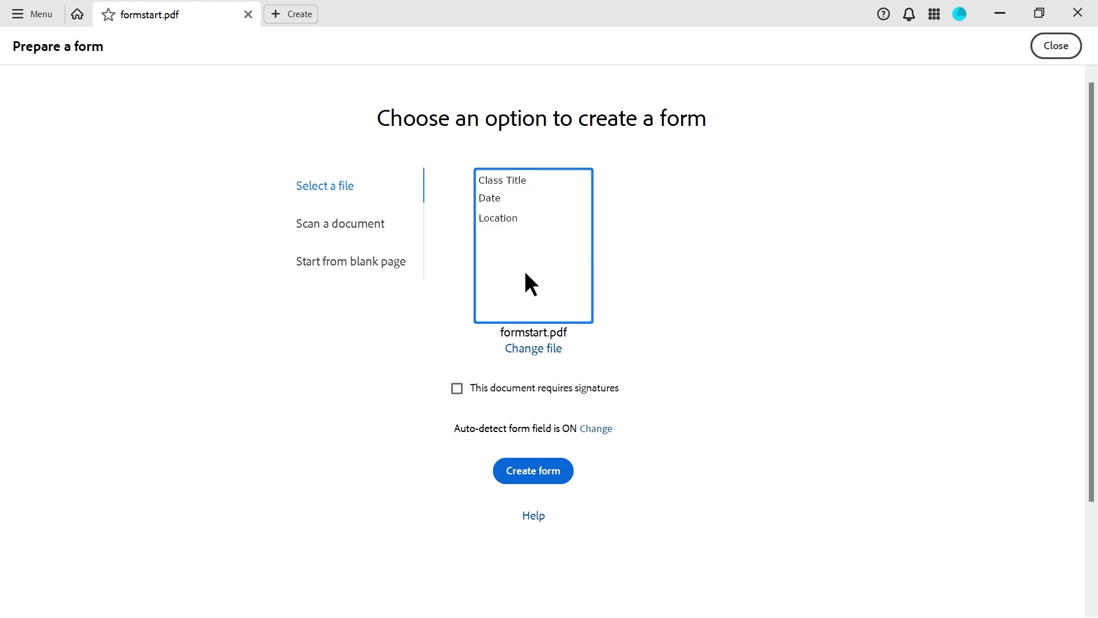
{"action": "left_click", "coordinate": [532, 475]}
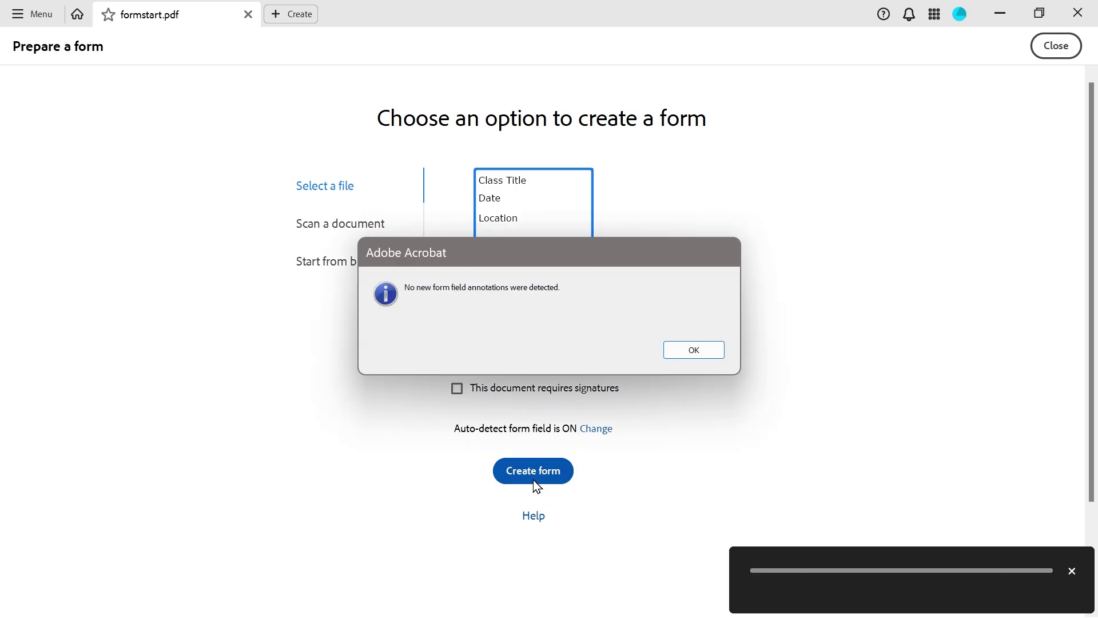
{"action": "left_click", "coordinate": [693, 349]}
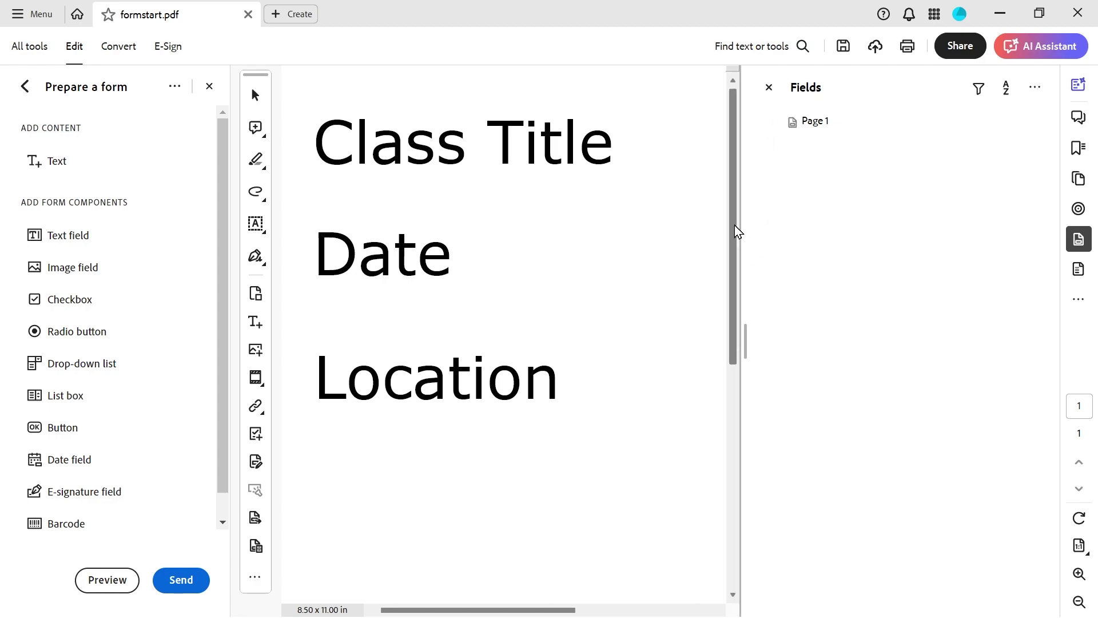
{"action": "left_click_drag", "start_coordinate": [743, 223], "coordinate": [925, 255]}
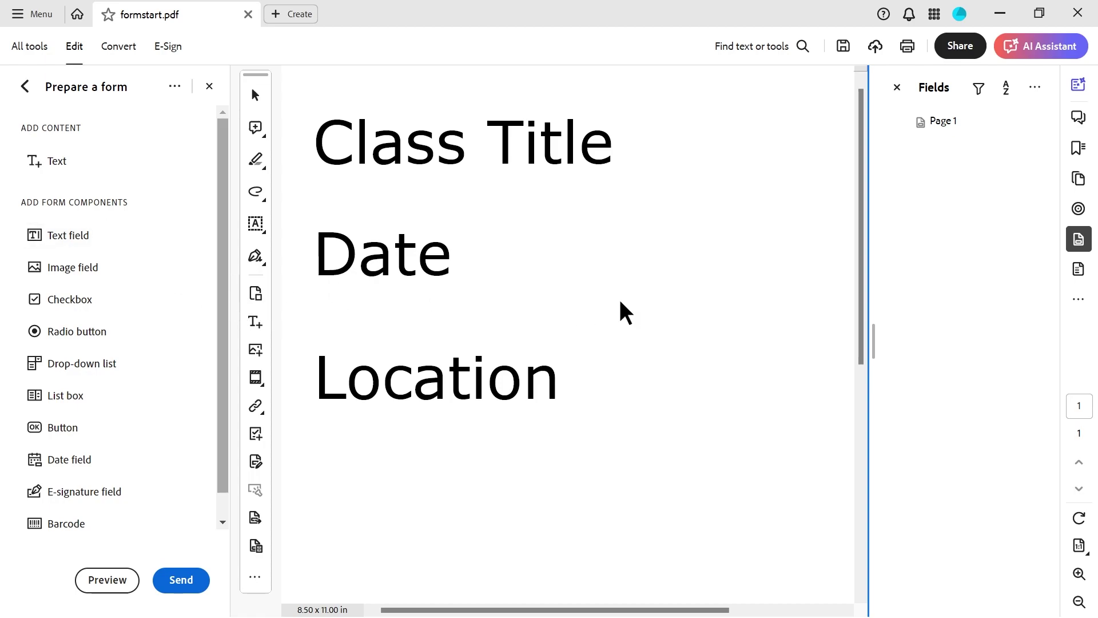
Place a Text1 text field beside the Class Title label and drag its edge to make it taller.
{"action": "left_click", "coordinate": [67, 236]}
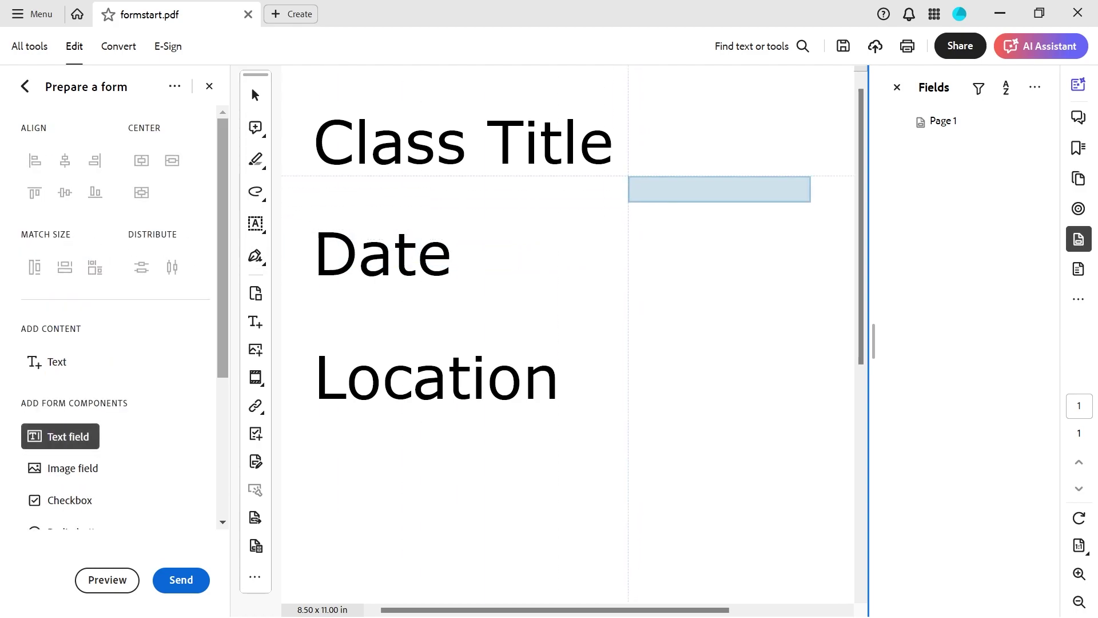
{"action": "left_click", "coordinate": [652, 129]}
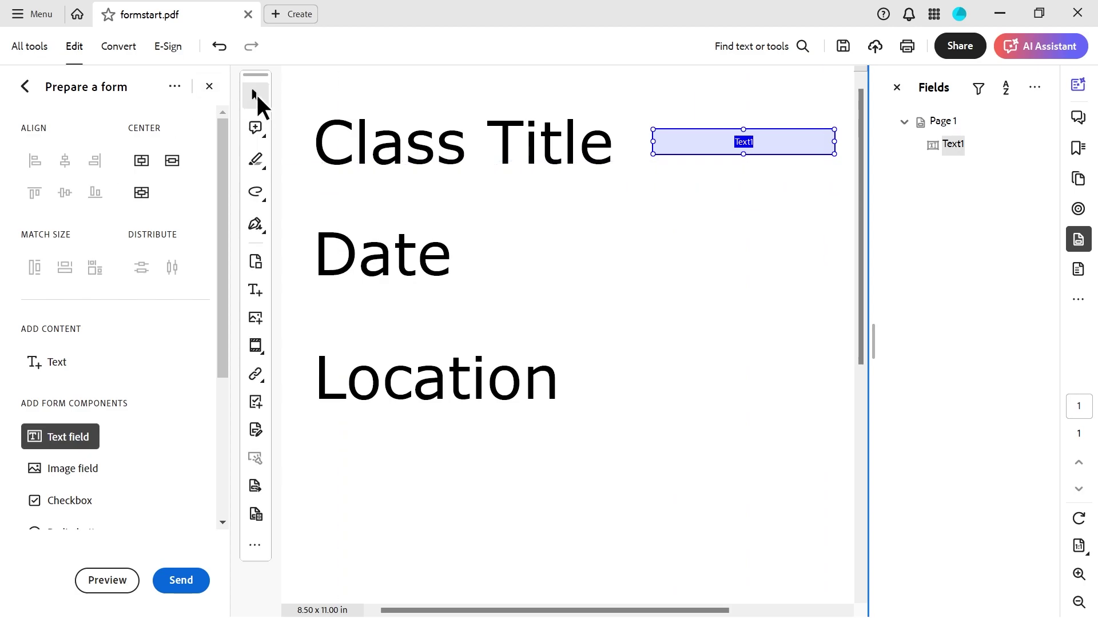
{"action": "left_click", "coordinate": [256, 94]}
{"action": "left_click", "coordinate": [745, 151]}
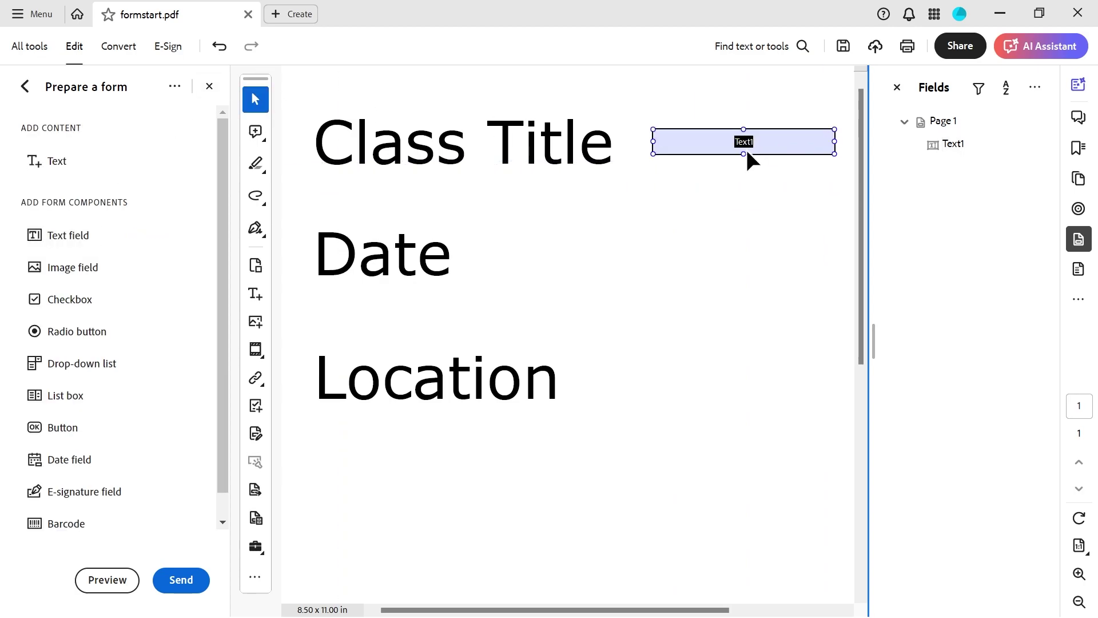
{"action": "left_click_drag", "start_coordinate": [743, 153], "coordinate": [703, 141]}
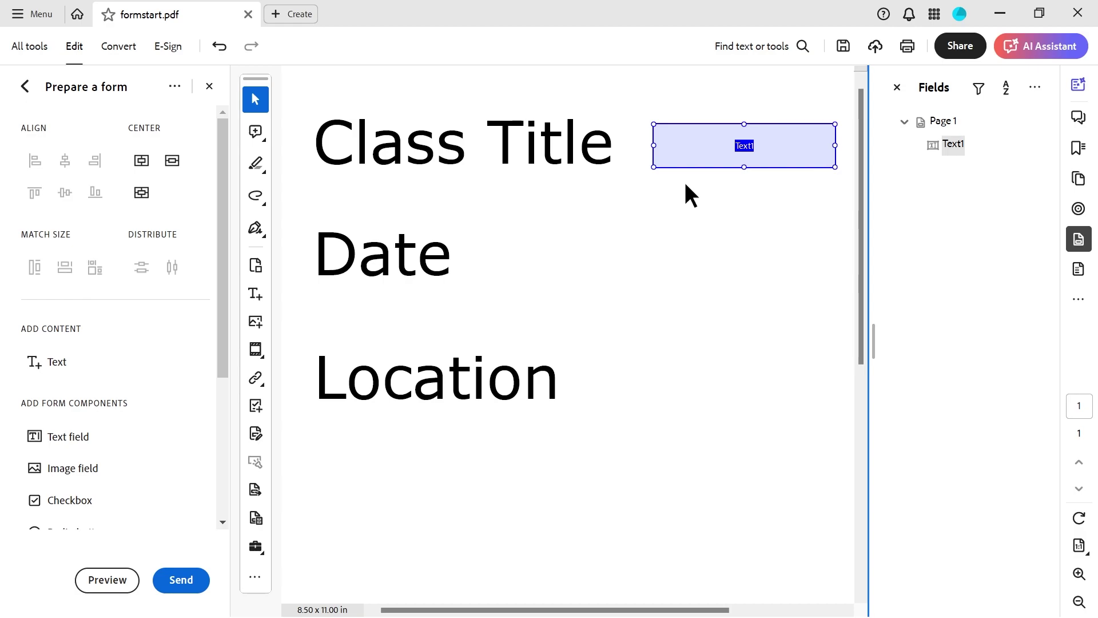
In the field's properties, set the name to Class Title and the tooltip to '5 Digit Class Code'.
{"action": "right_click", "coordinate": [722, 148]}
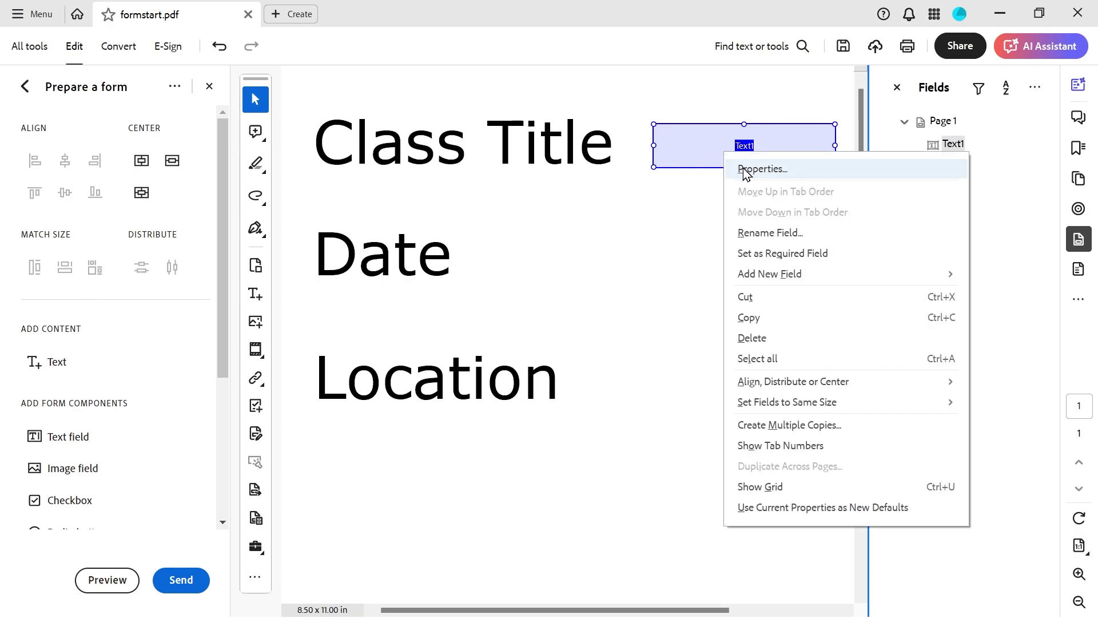
{"action": "left_click", "coordinate": [739, 163]}
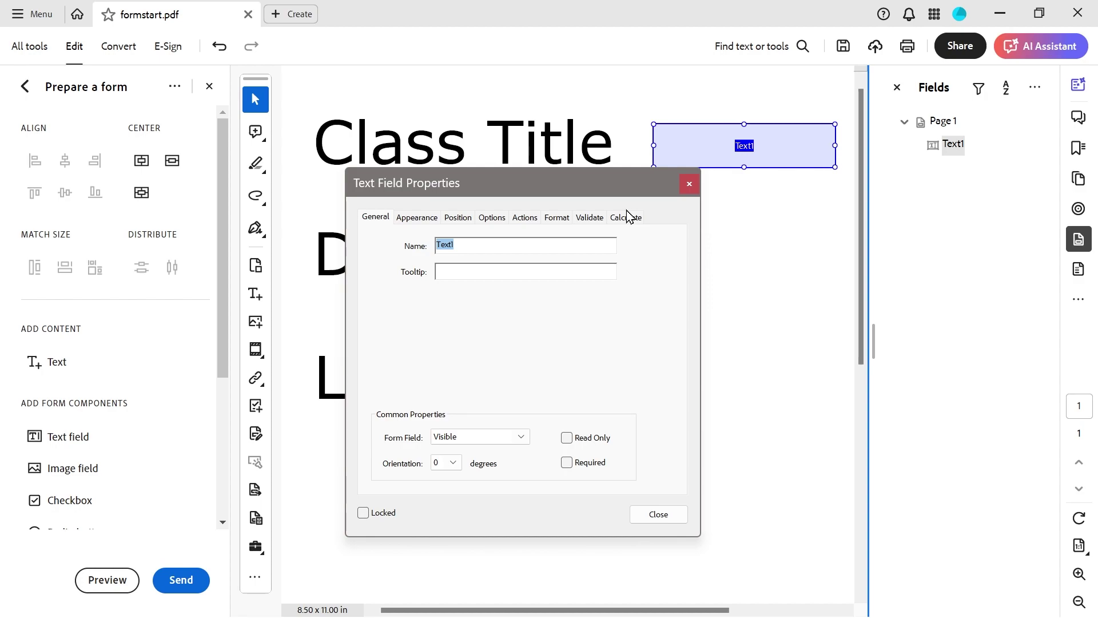
{"action": "left_click_drag", "start_coordinate": [510, 182], "coordinate": [547, 216]}
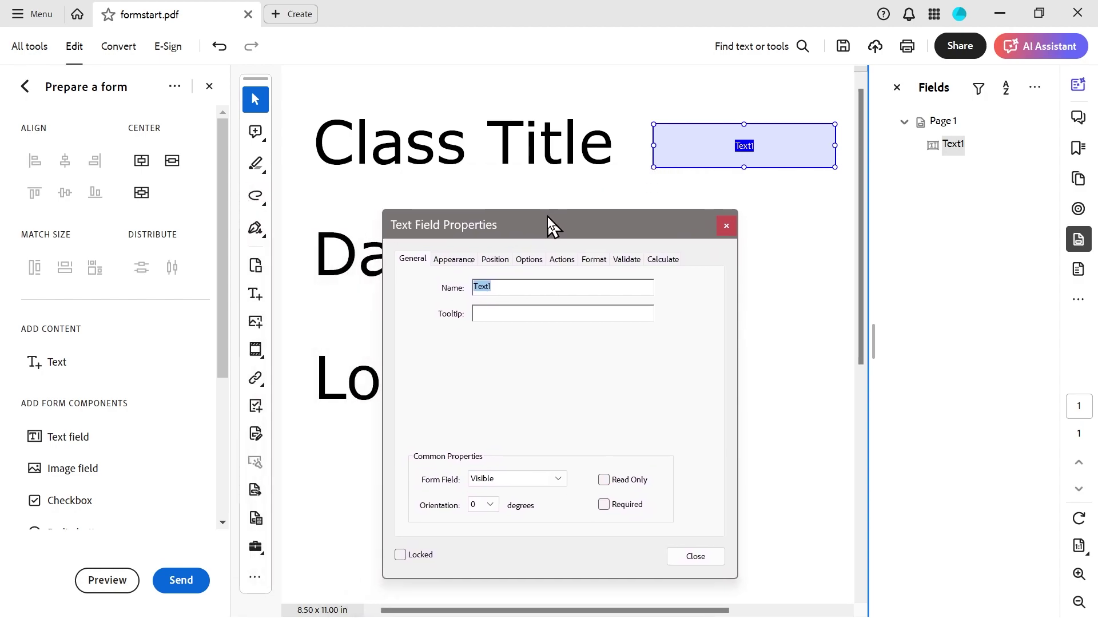
{"action": "left_click", "coordinate": [511, 292]}
{"action": "double_click", "coordinate": [512, 291]}
{"action": "type", "text": "Class Title"}
{"action": "left_click", "coordinate": [509, 318]}
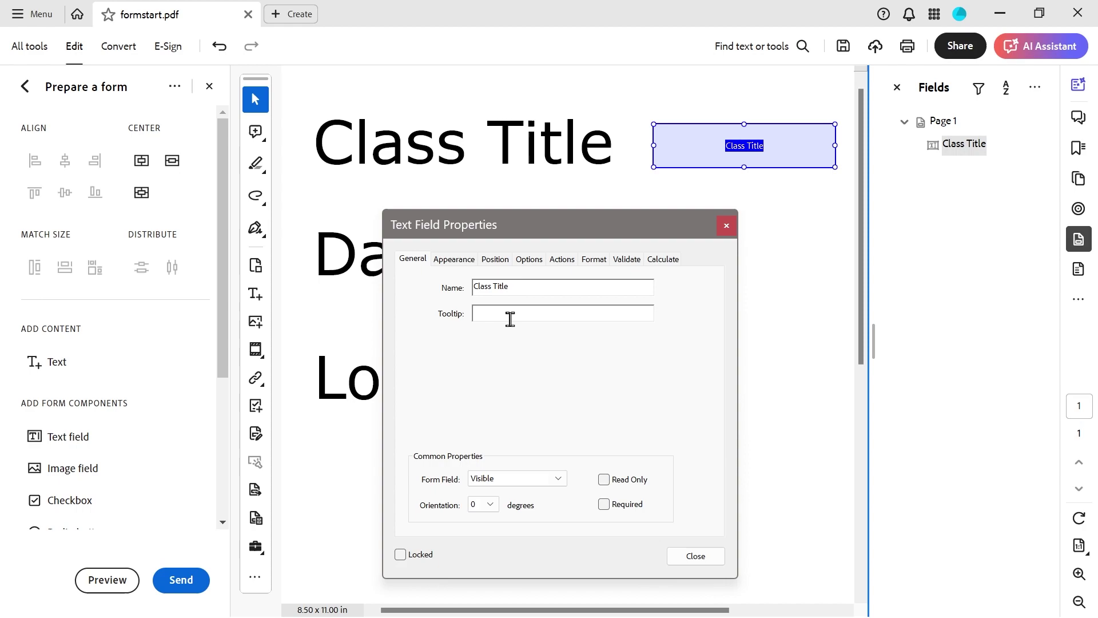
{"action": "type", "text": "S"}
{"action": "type", "text": " Digit Class Code"}
Give Class Title a black Thick Inset border, yellow fill and font size 18.
{"action": "left_click", "coordinate": [465, 260]}
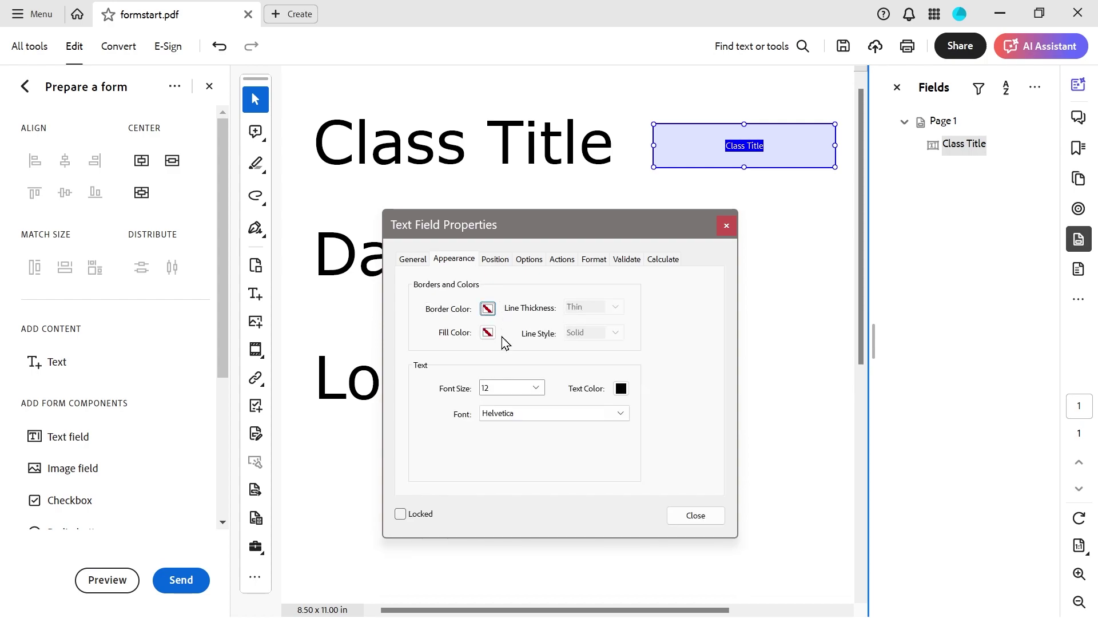
{"action": "left_click", "coordinate": [487, 309]}
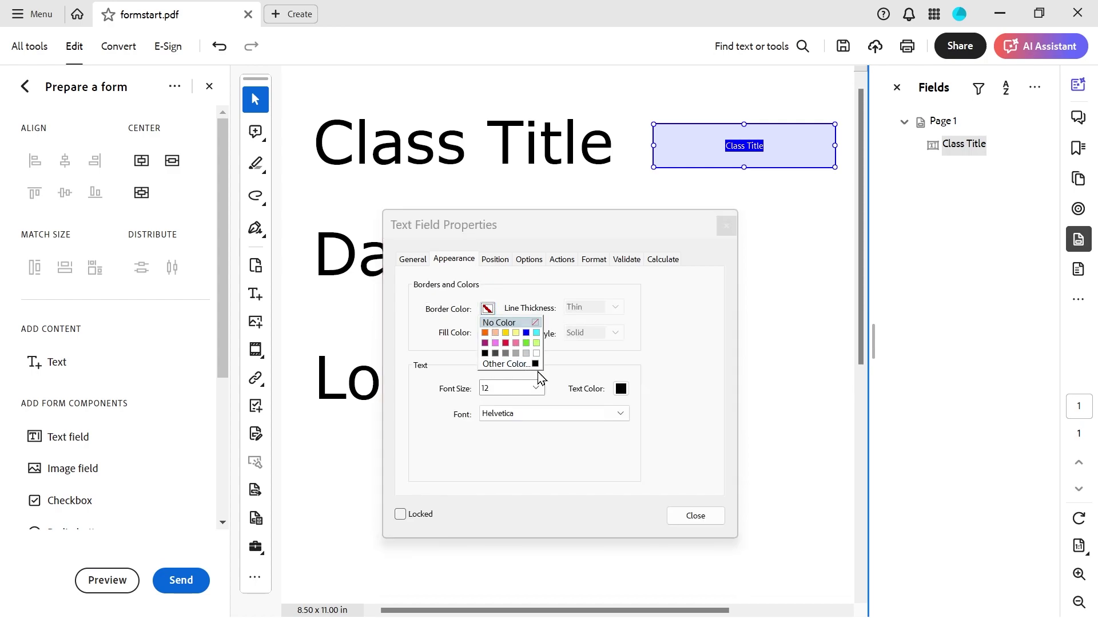
{"action": "left_click", "coordinate": [487, 353]}
{"action": "left_click", "coordinate": [585, 309]}
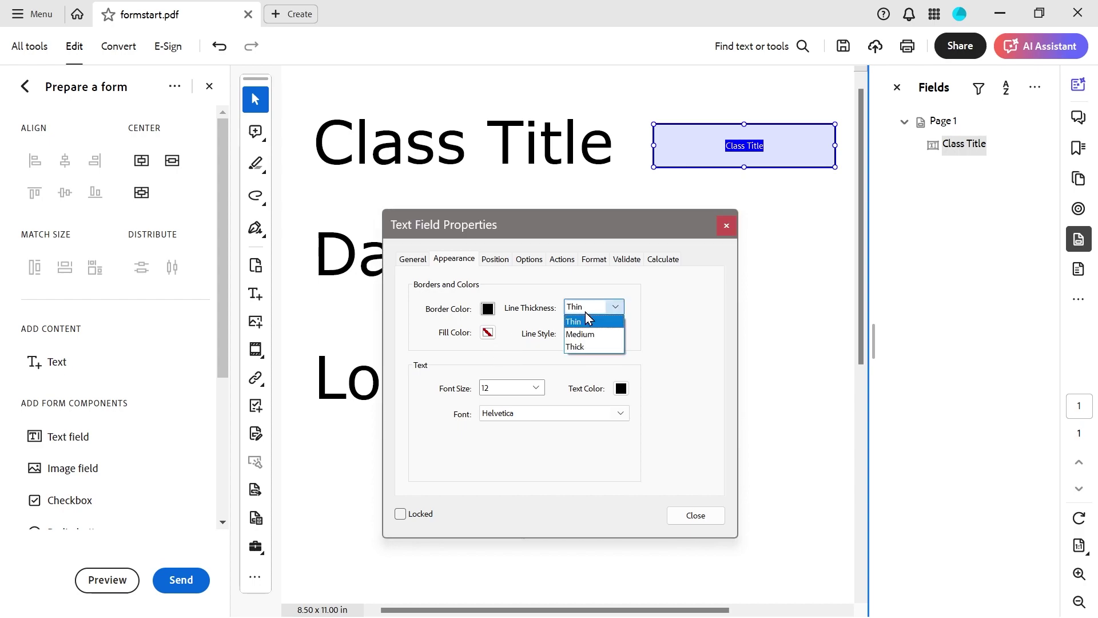
{"action": "left_click", "coordinate": [591, 348]}
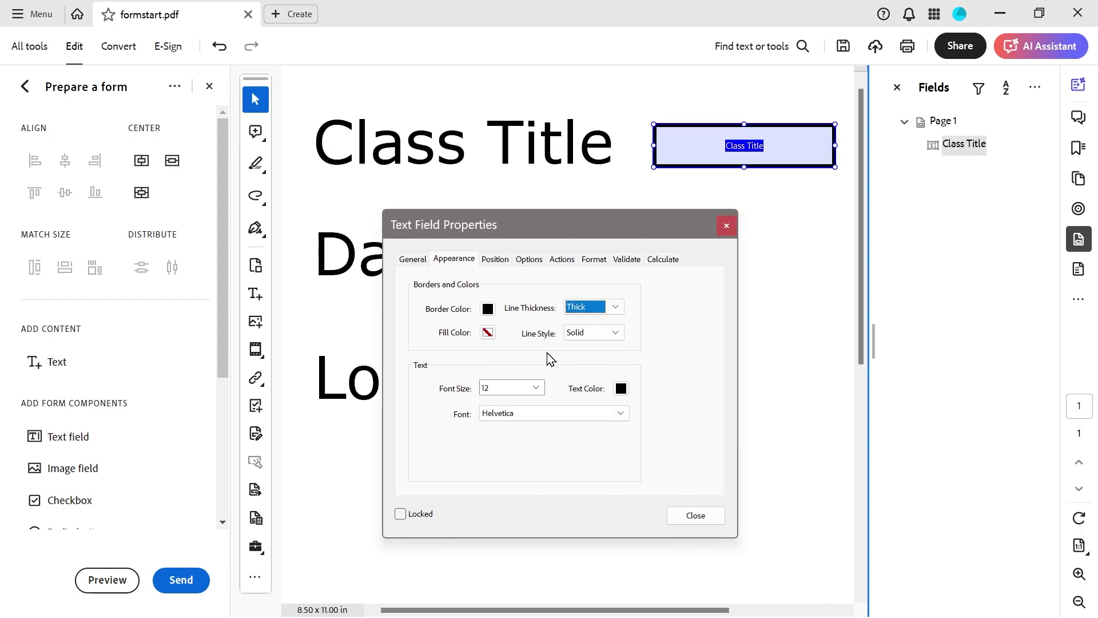
{"action": "left_click", "coordinate": [487, 332]}
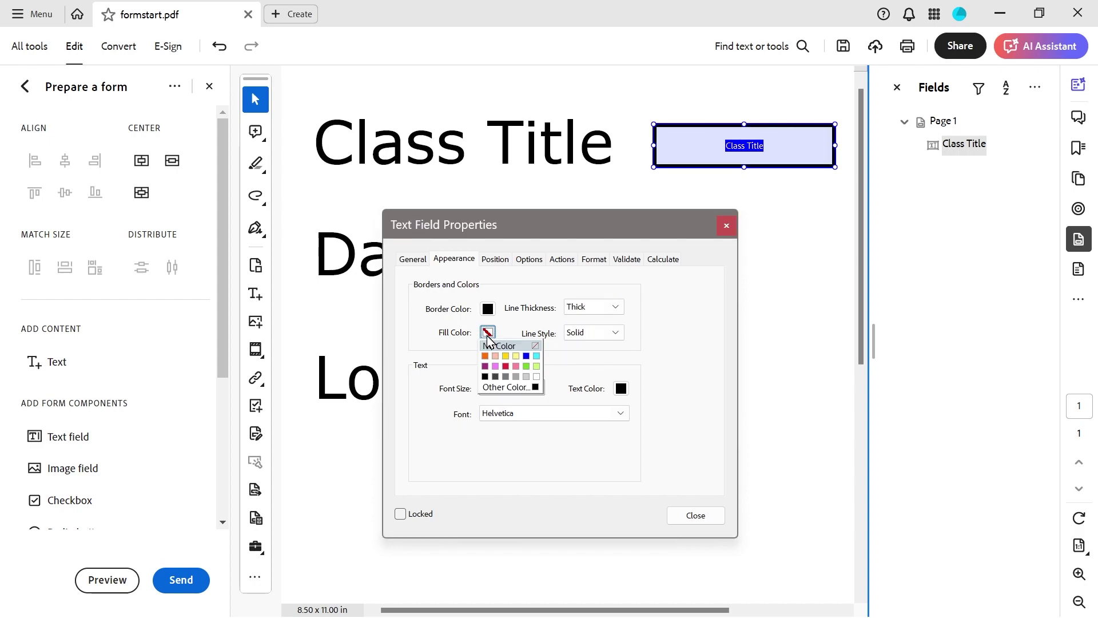
{"action": "left_click", "coordinate": [521, 361]}
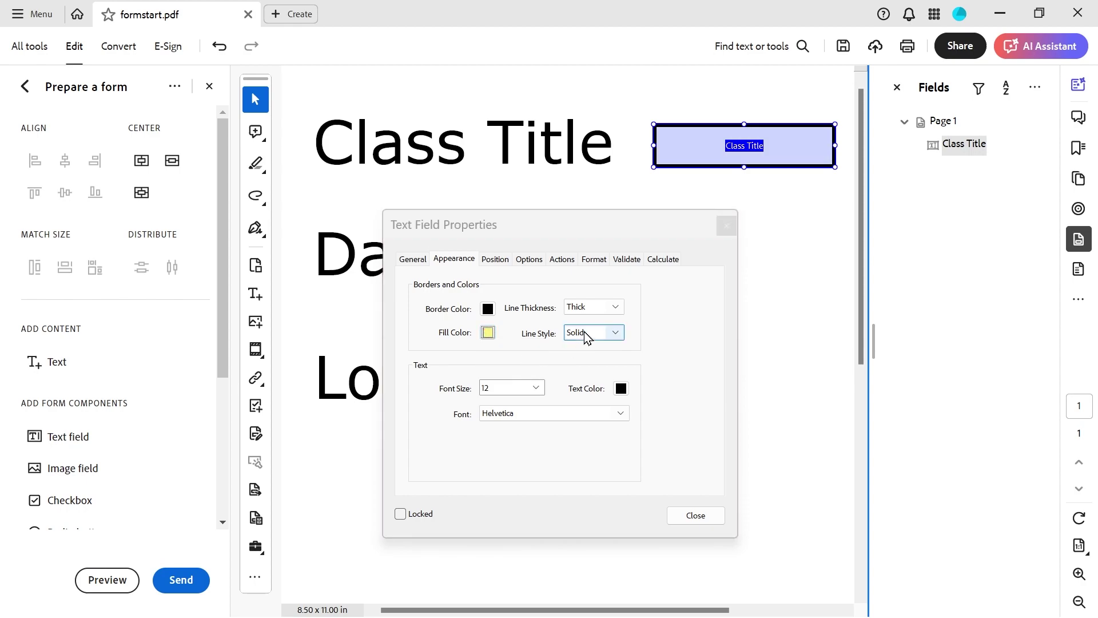
{"action": "left_click", "coordinate": [589, 334]}
{"action": "left_click", "coordinate": [591, 386]}
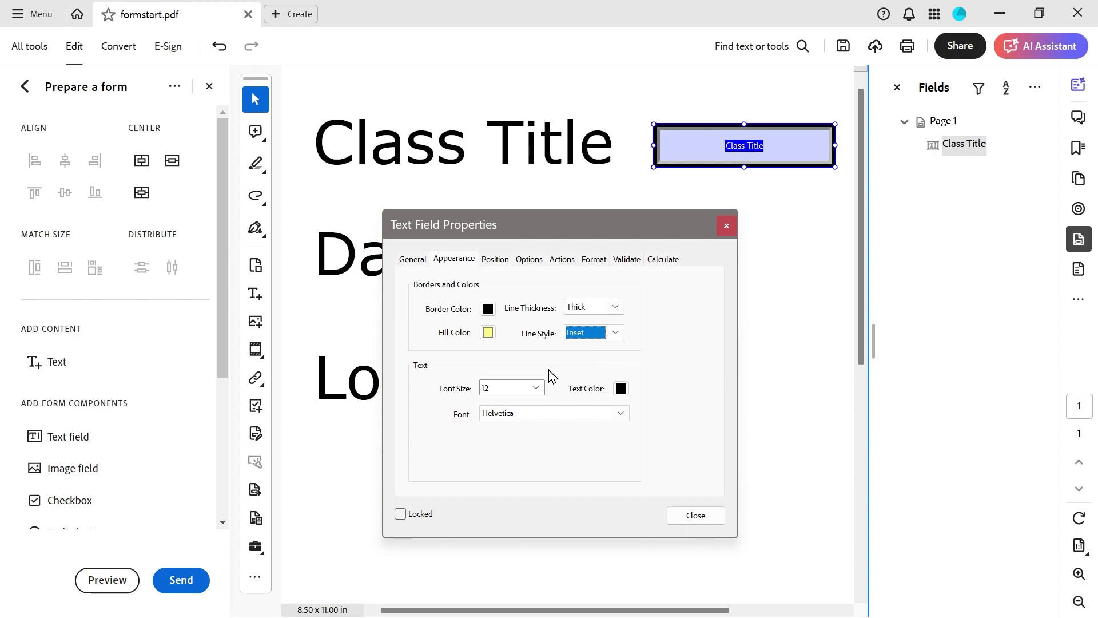
{"action": "left_click", "coordinate": [542, 389]}
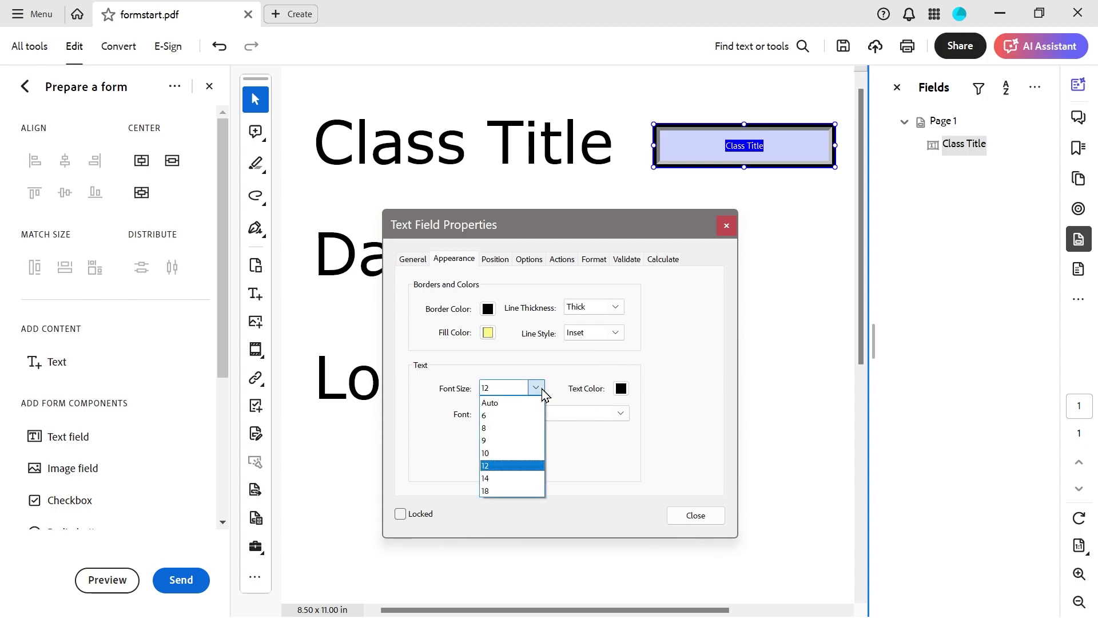
{"action": "left_click", "coordinate": [496, 492]}
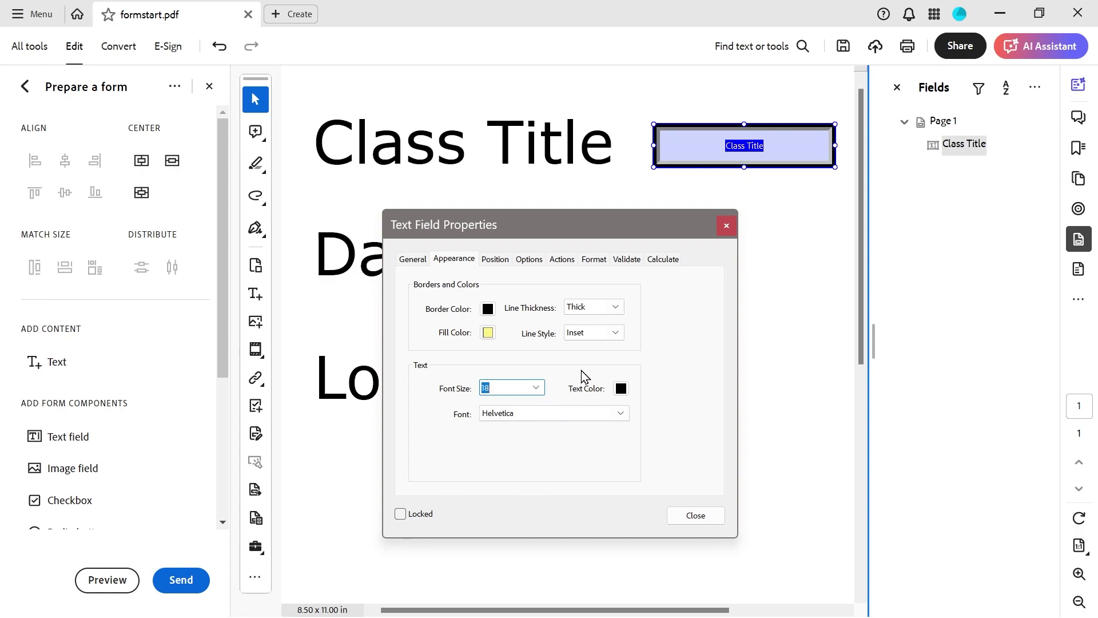
{"action": "left_click", "coordinate": [495, 263]}
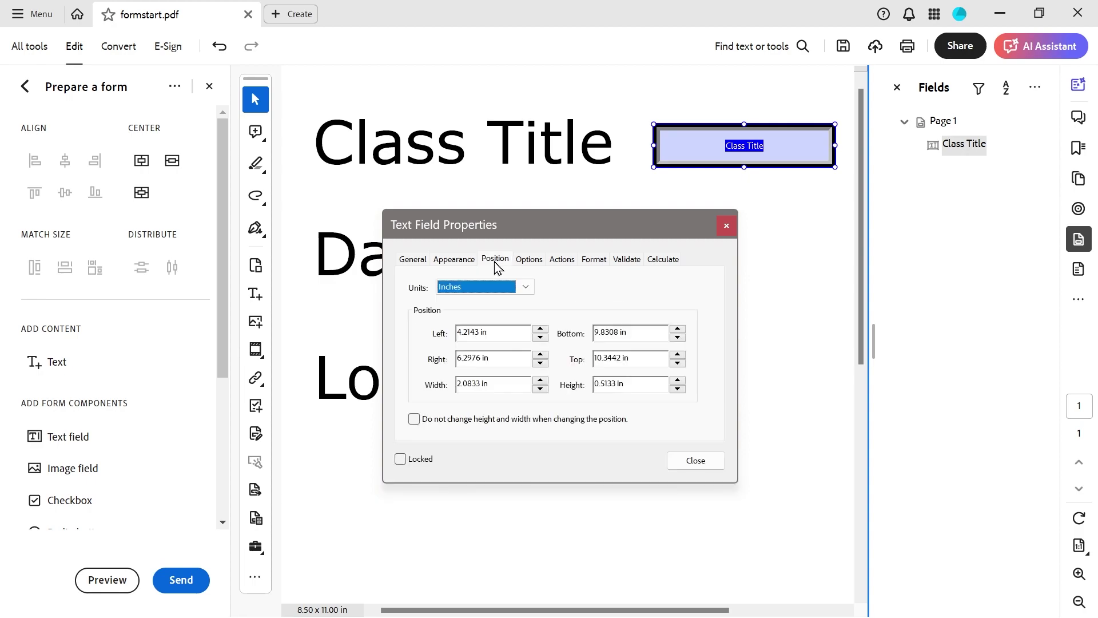
Center-align the Class Title text, leaving Check spelling enabled after toggling it off and on.
{"action": "left_click", "coordinate": [529, 261]}
{"action": "left_click_drag", "start_coordinate": [527, 224], "coordinate": [411, 129]}
{"action": "left_click", "coordinate": [372, 198]}
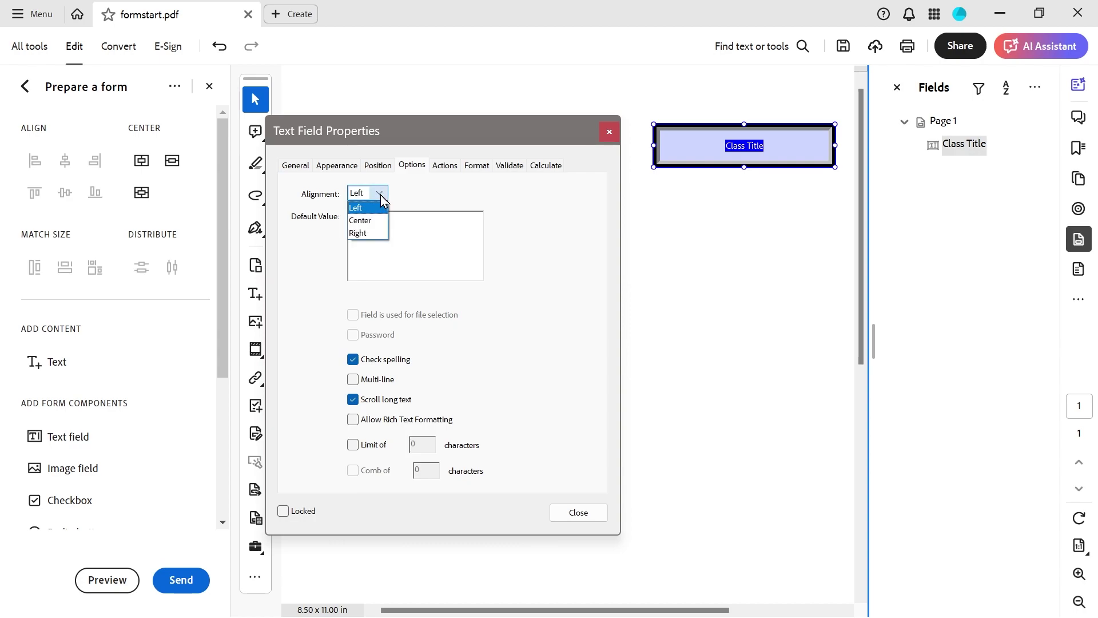
{"action": "left_click", "coordinate": [369, 216]}
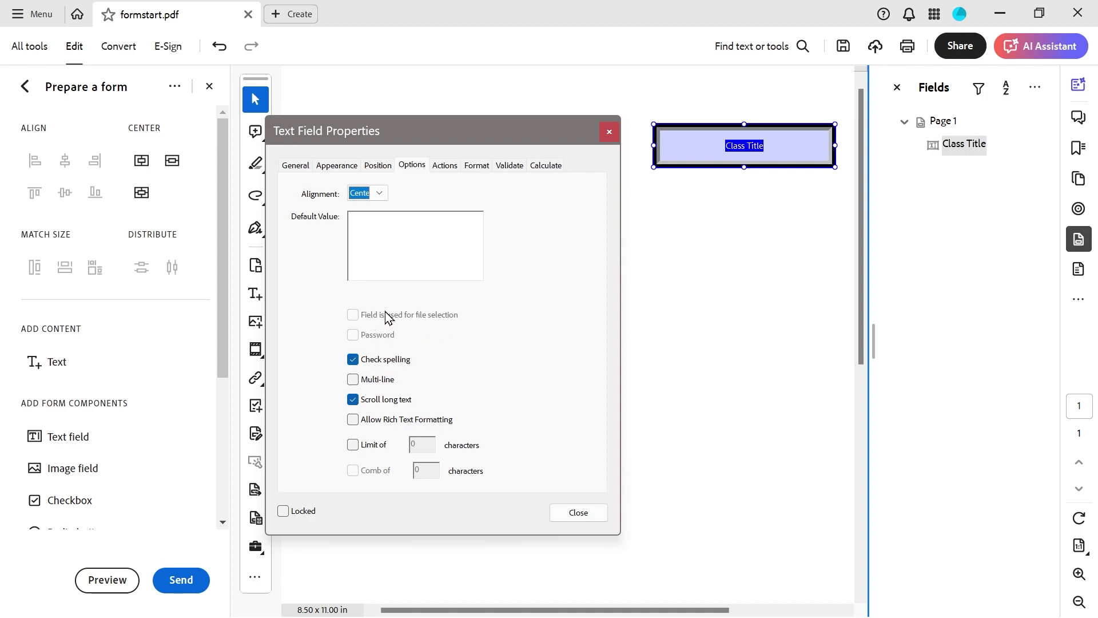
{"action": "left_click", "coordinate": [352, 361]}
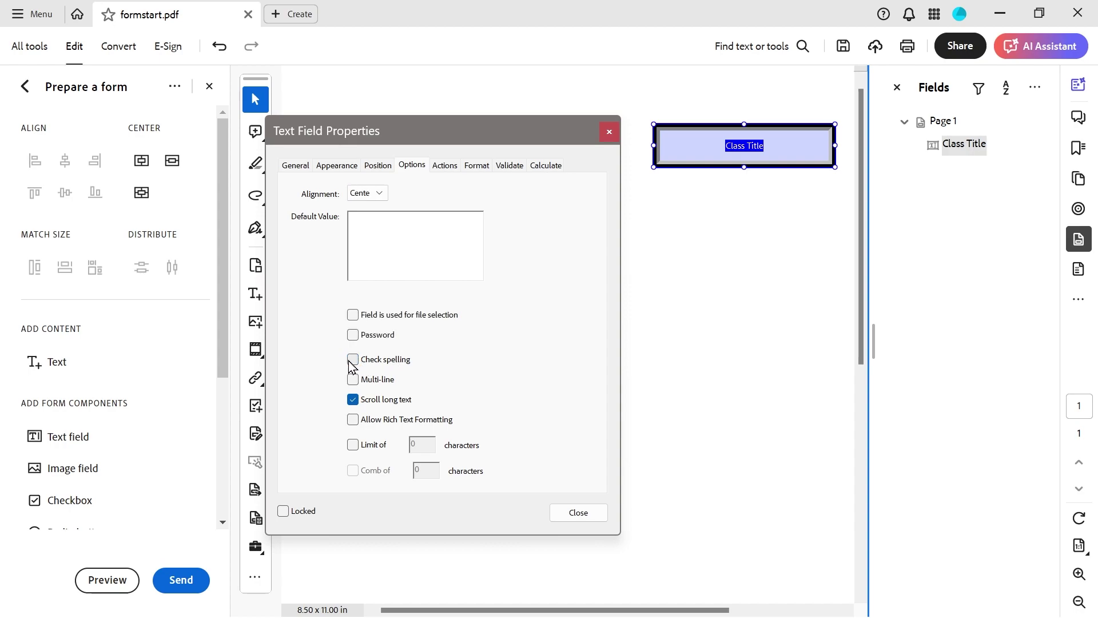
{"action": "left_click", "coordinate": [352, 361]}
{"action": "left_click", "coordinate": [445, 166]}
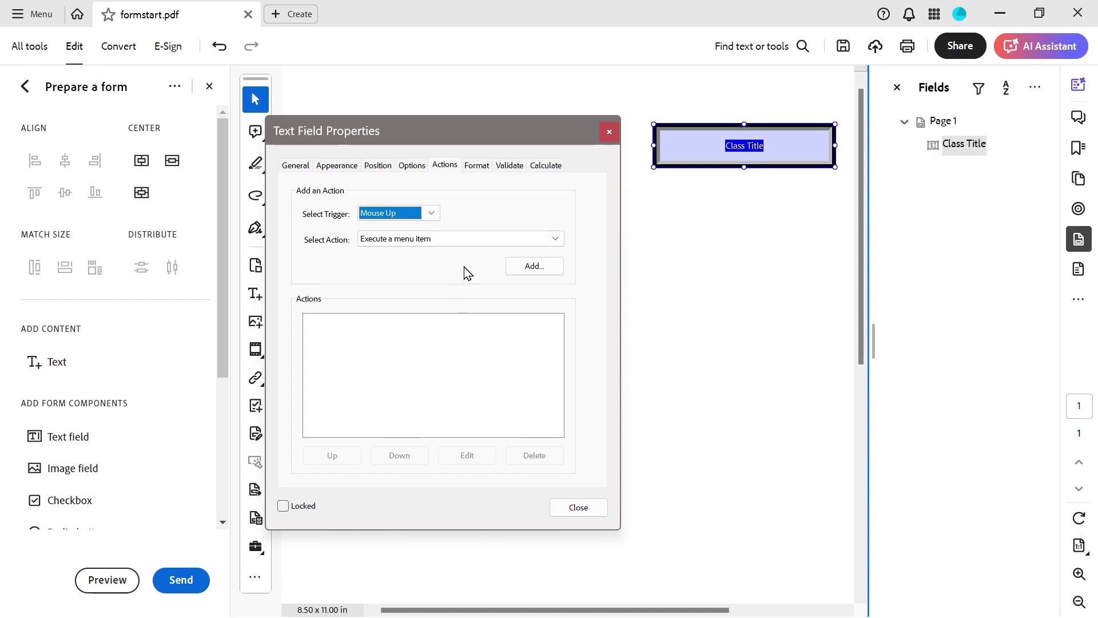
Set the Class Title format to Special > Arbitrary Mask with the mask AA999.
{"action": "left_click", "coordinate": [486, 169]}
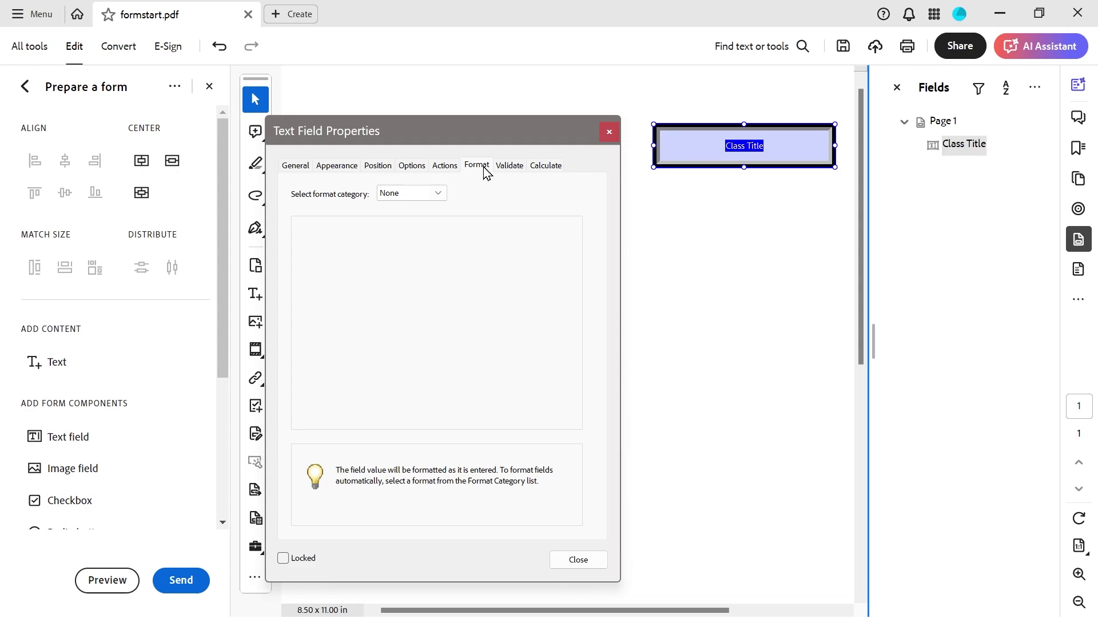
{"action": "left_click", "coordinate": [439, 195]}
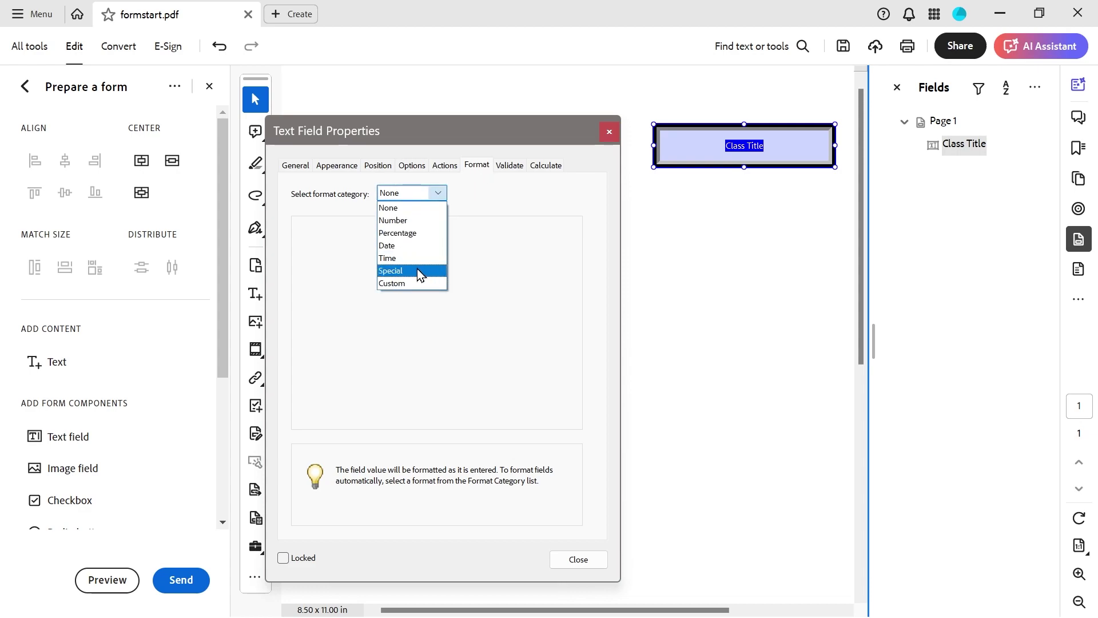
{"action": "left_click", "coordinate": [394, 271]}
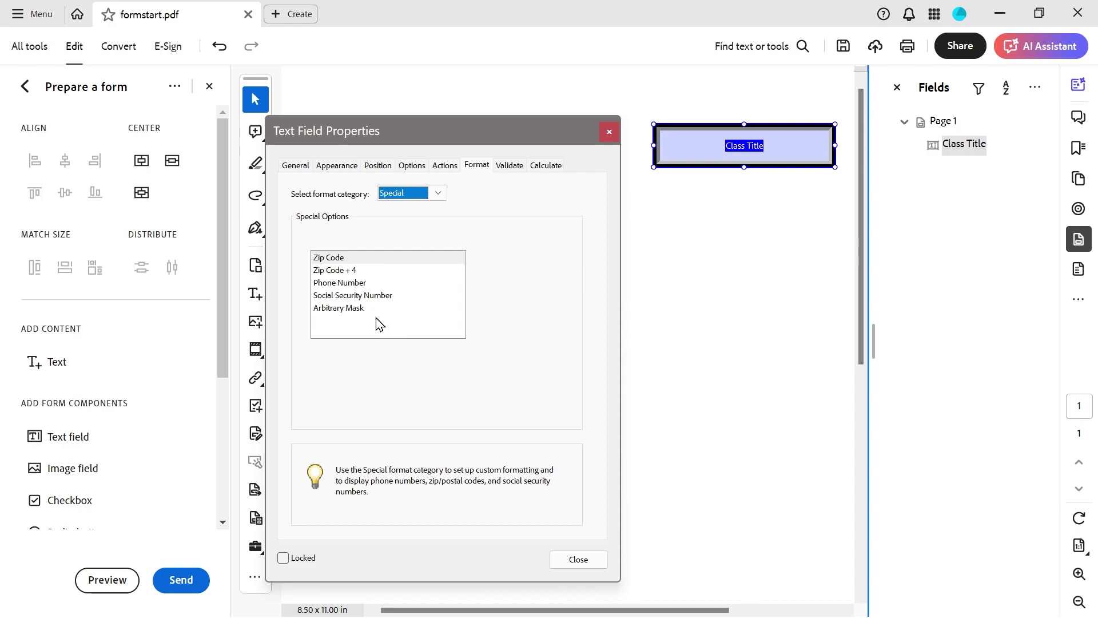
{"action": "left_click", "coordinate": [294, 167]}
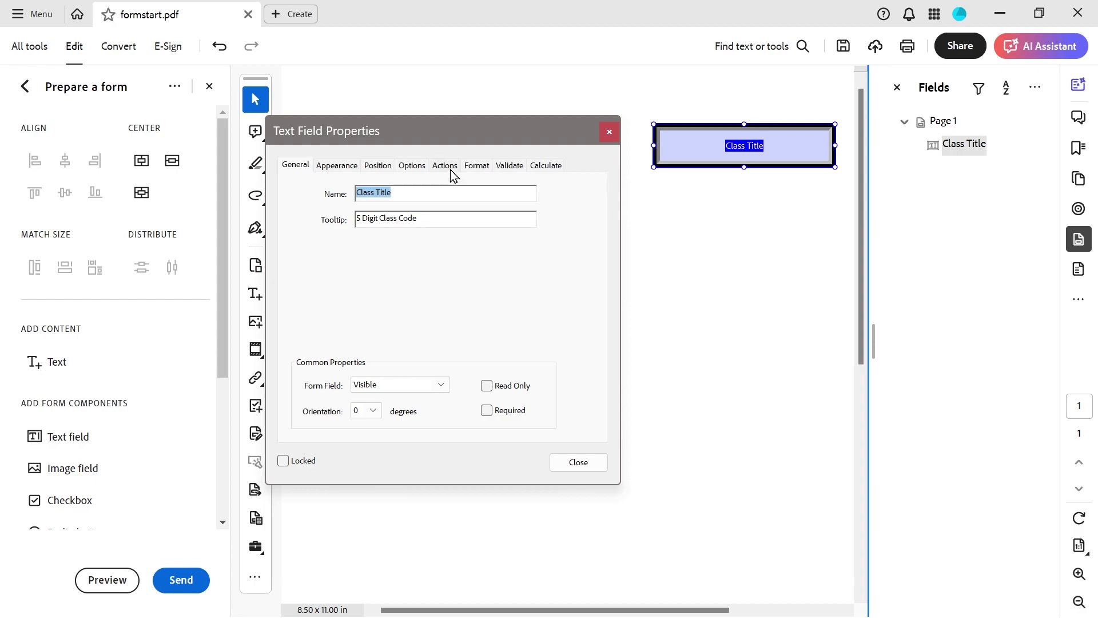
{"action": "left_click", "coordinate": [474, 169]}
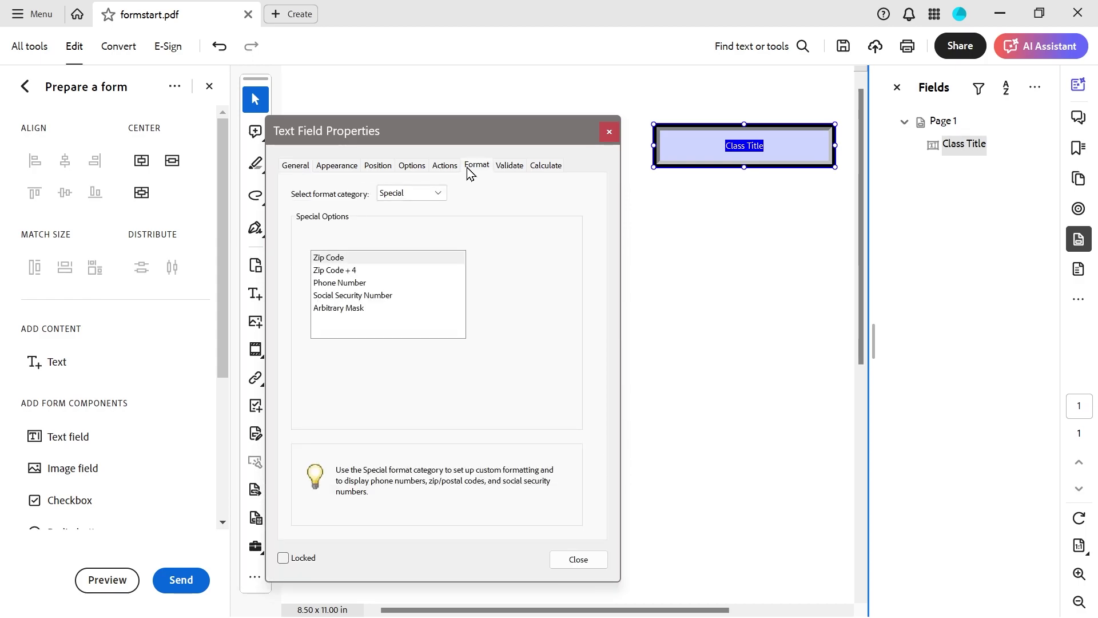
{"action": "left_click", "coordinate": [351, 309]}
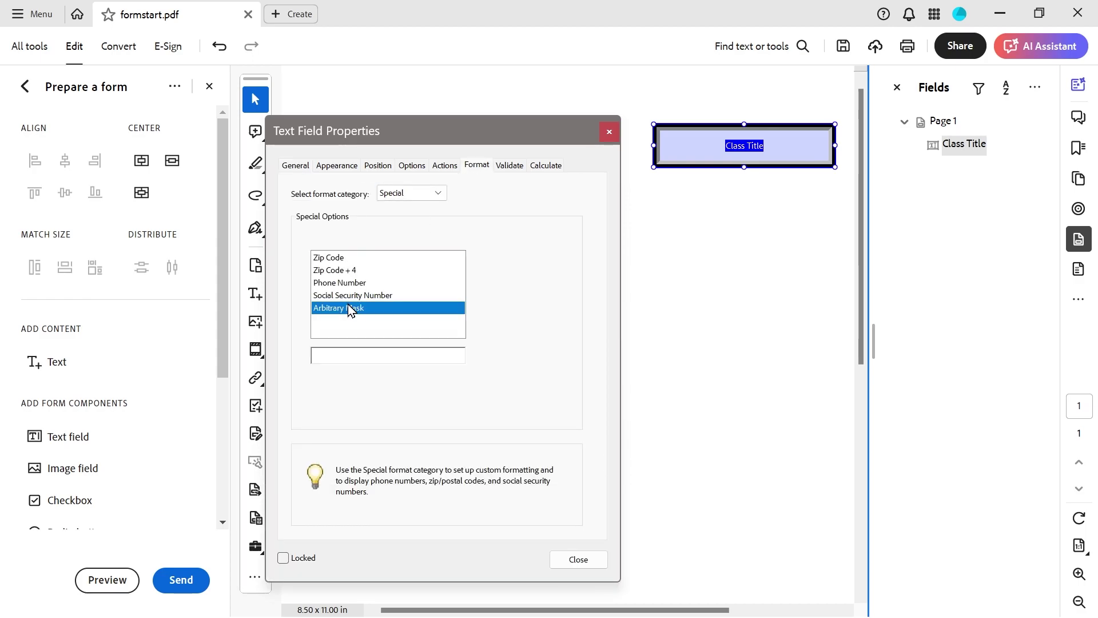
{"action": "left_click", "coordinate": [361, 355]}
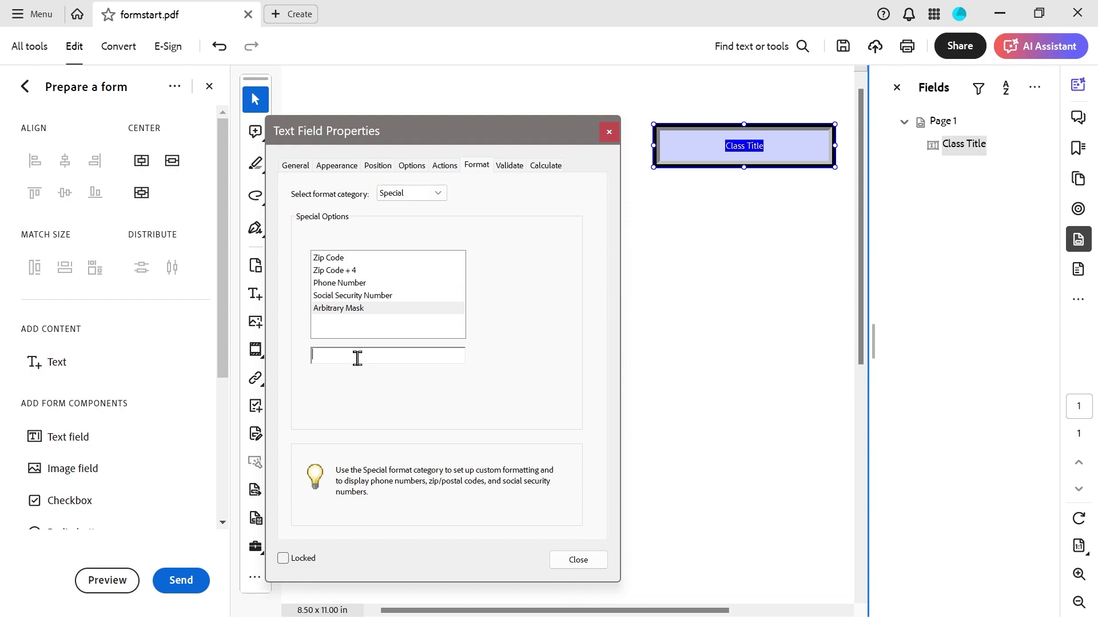
{"action": "type", "text": "AA999"}
{"action": "left_click", "coordinate": [509, 166]}
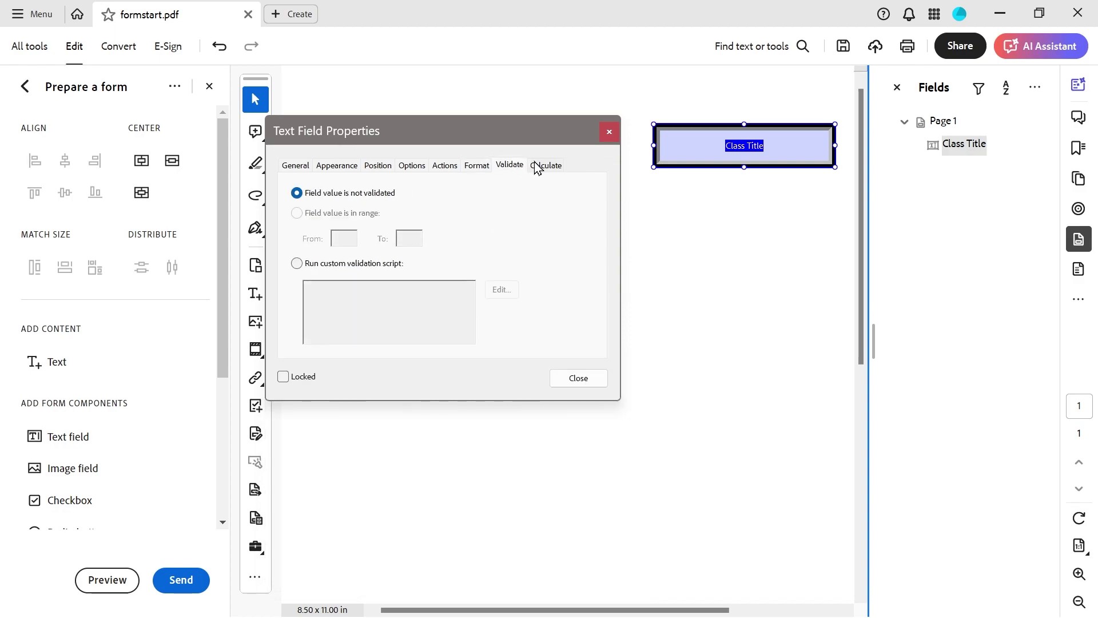
{"action": "left_click", "coordinate": [562, 167]}
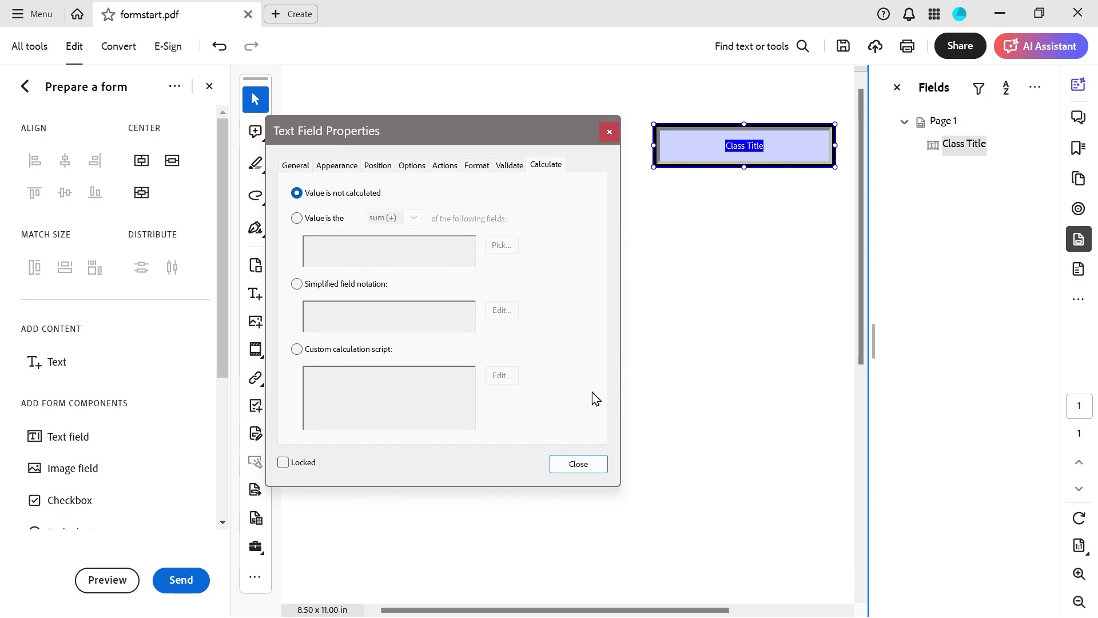
Preview the form and confirm that entering 1 in Class Title triggers a format warning.
{"action": "left_click", "coordinate": [578, 470]}
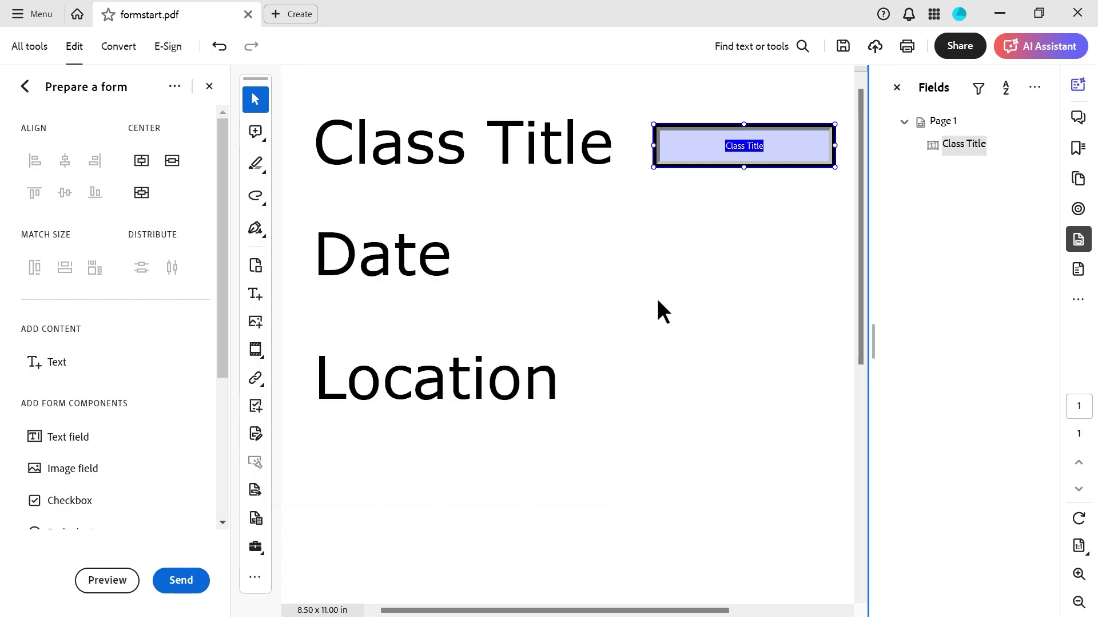
{"action": "left_click", "coordinate": [109, 577]}
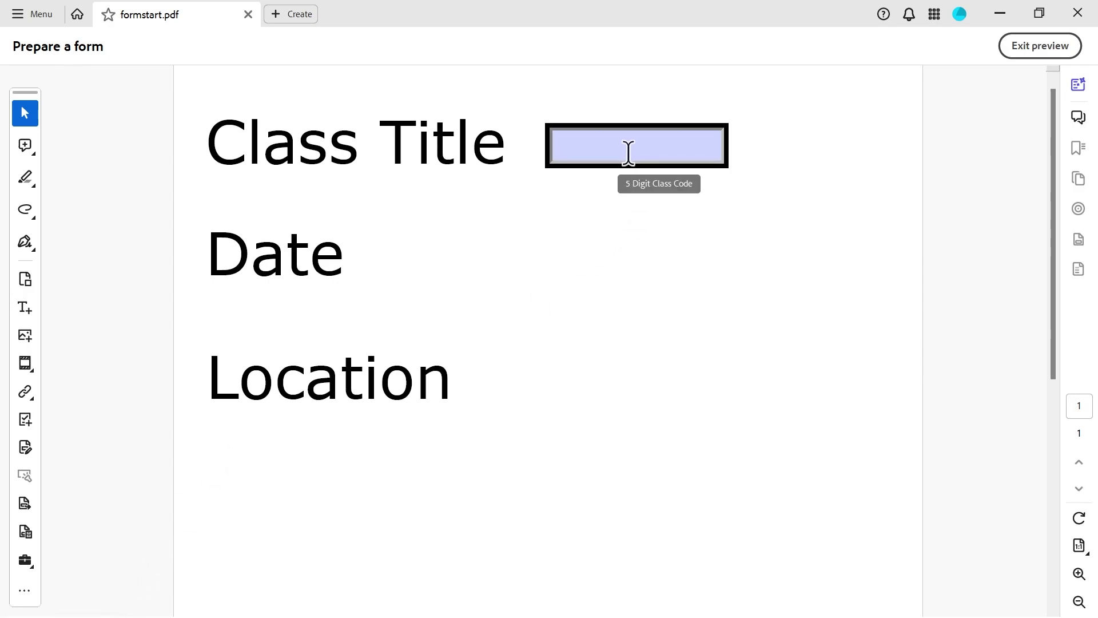
{"action": "left_click", "coordinate": [614, 139]}
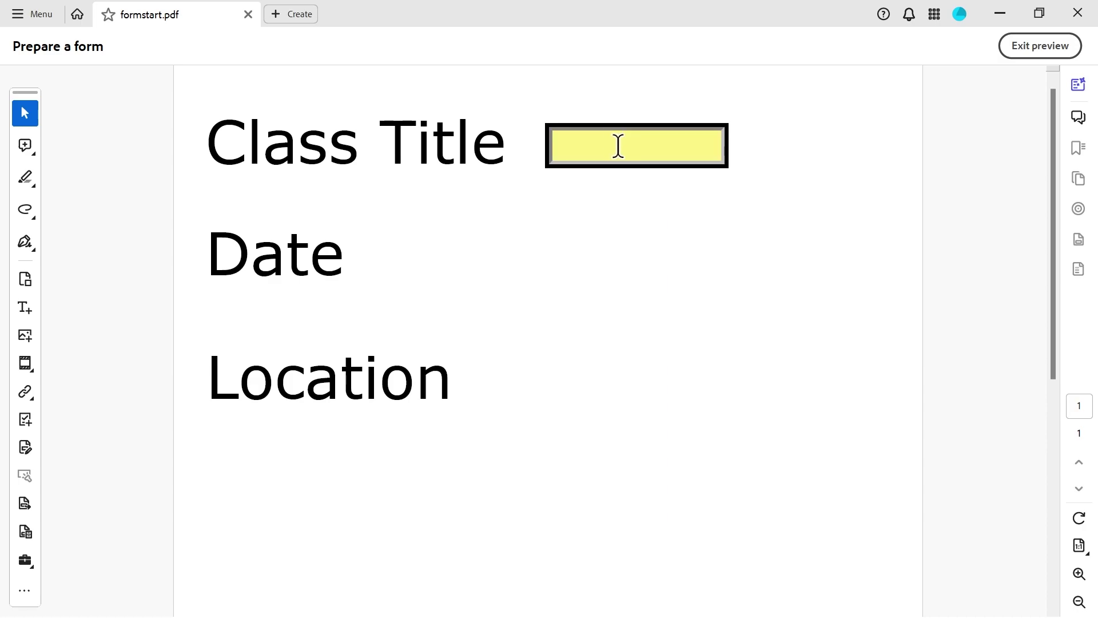
{"action": "type", "text": "1"}
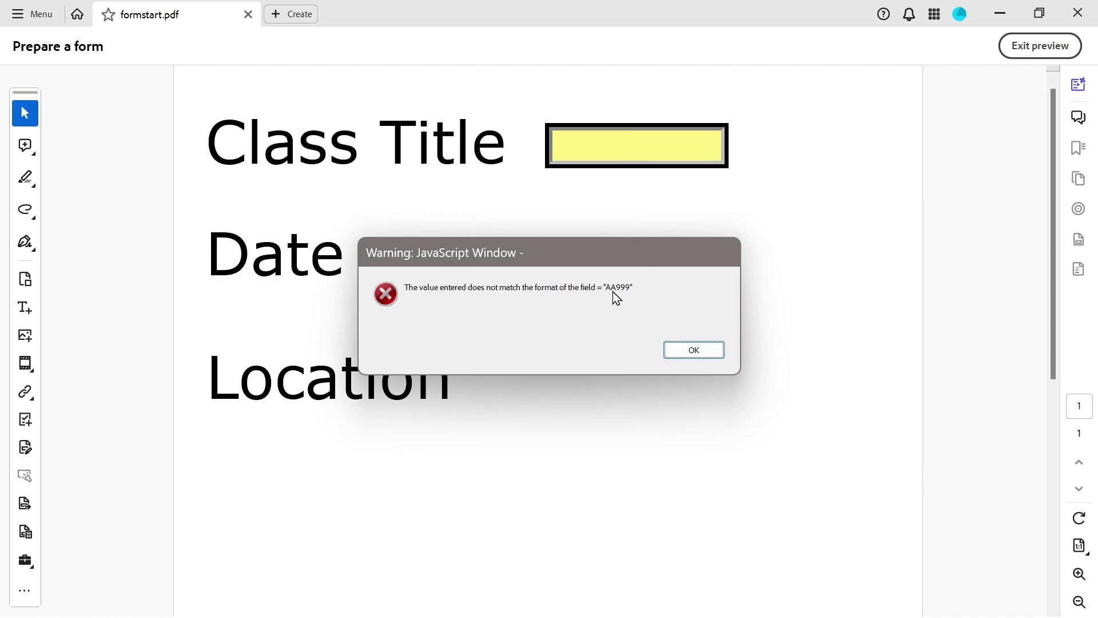
{"action": "left_click", "coordinate": [677, 346]}
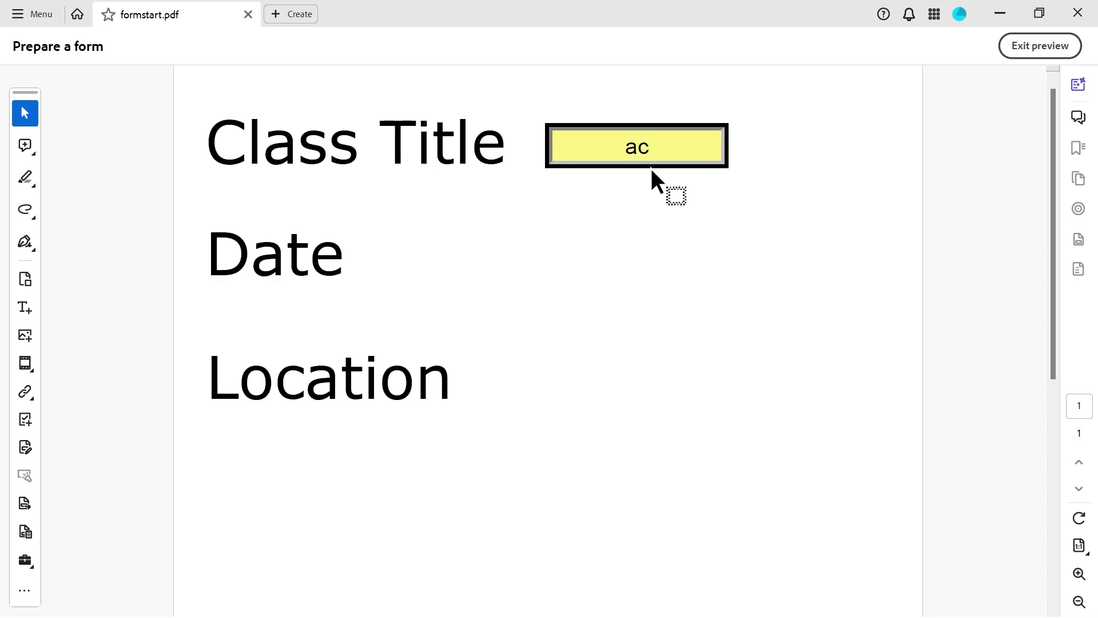
Enter ac500 in Class Title, commit it, and exit preview.
{"action": "type", "text": "ac500"}
{"action": "left_click", "coordinate": [607, 209]}
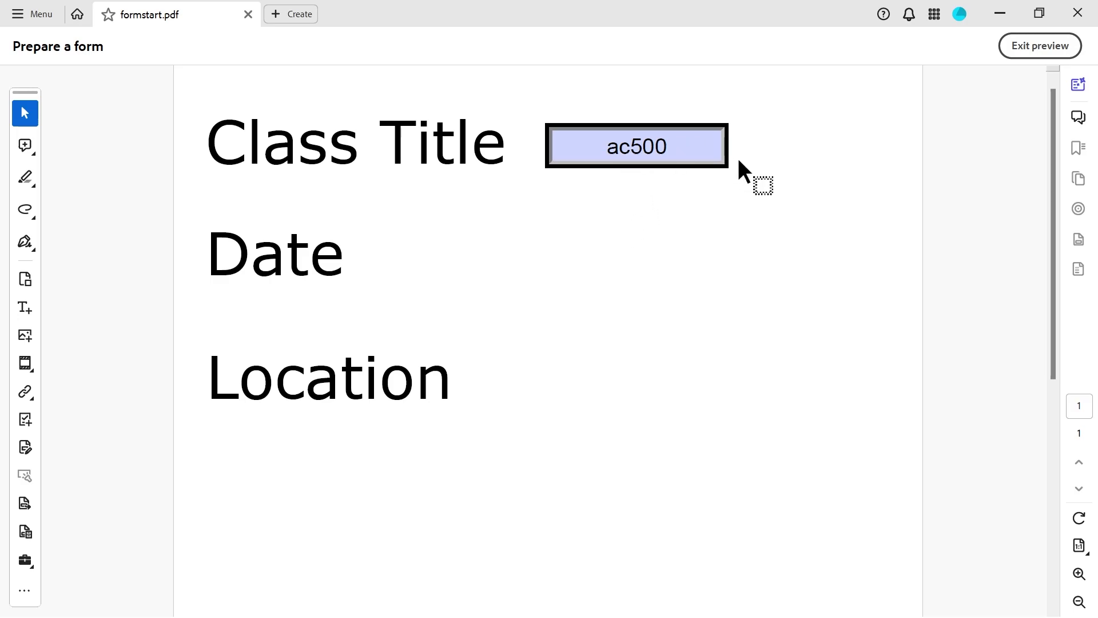
{"action": "left_click", "coordinate": [1020, 46]}
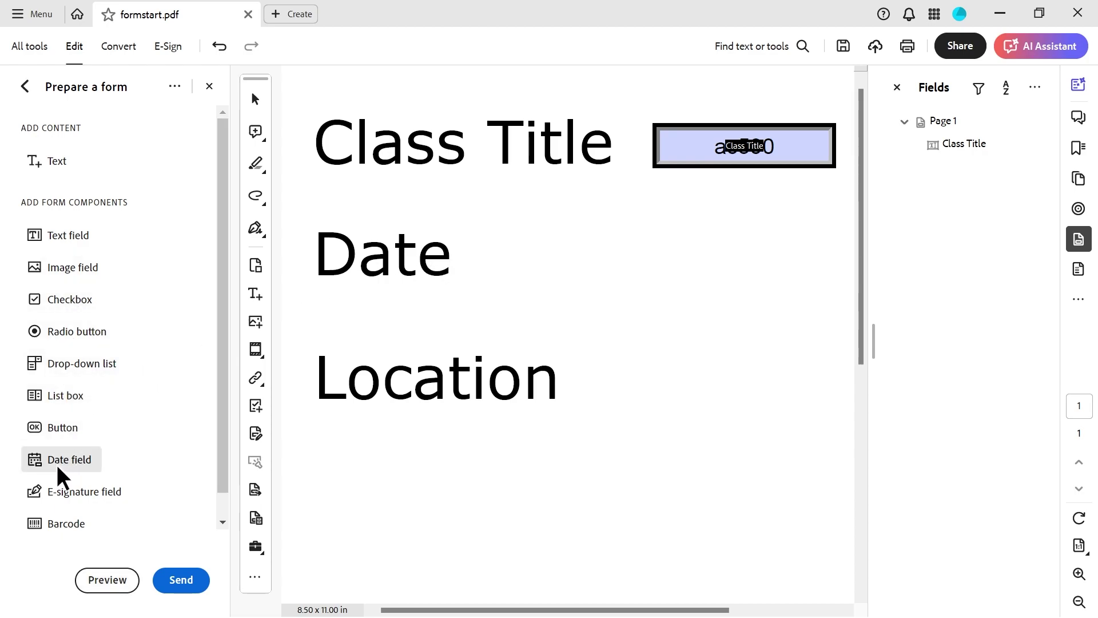
Place a date field beside the Date label and drag its bottom edge down to enlarge it.
{"action": "left_click", "coordinate": [87, 464]}
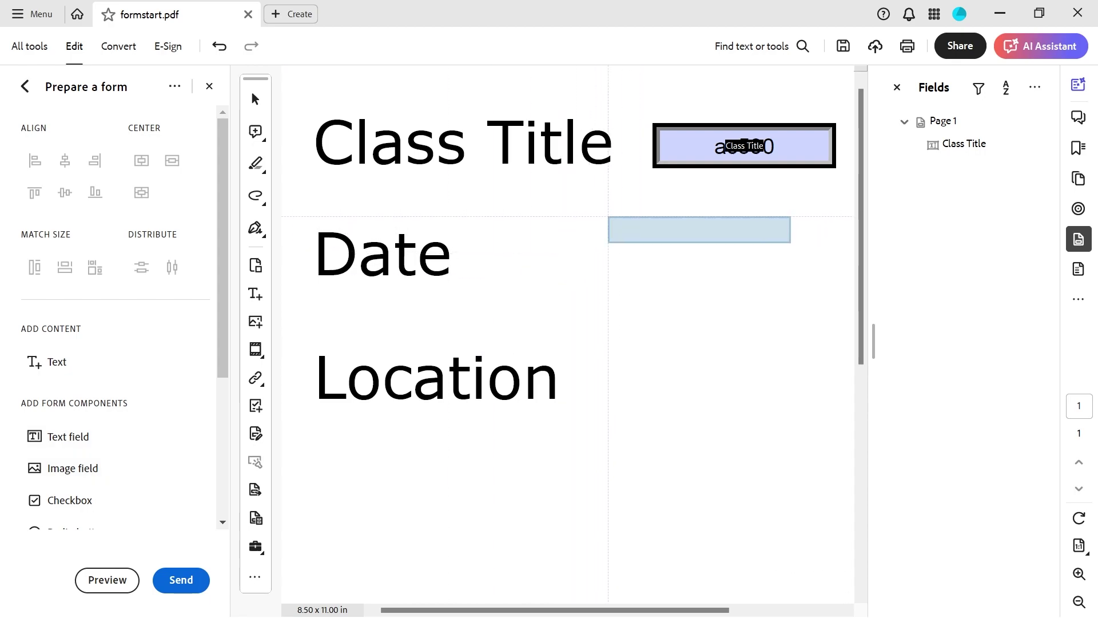
{"action": "left_click", "coordinate": [746, 232]}
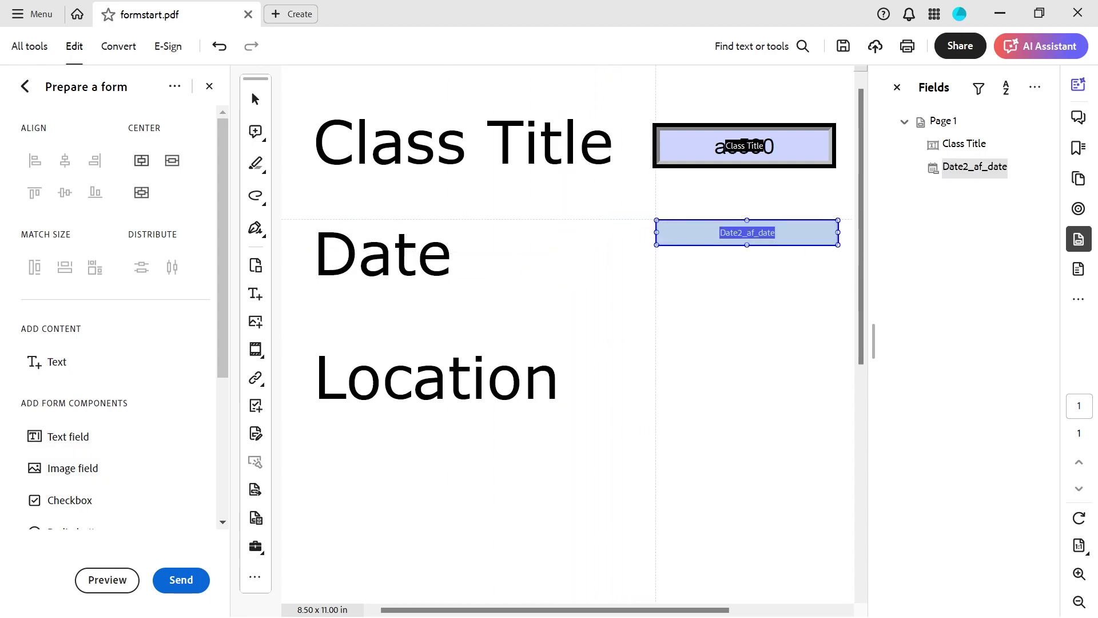
{"action": "left_click", "coordinate": [255, 100]}
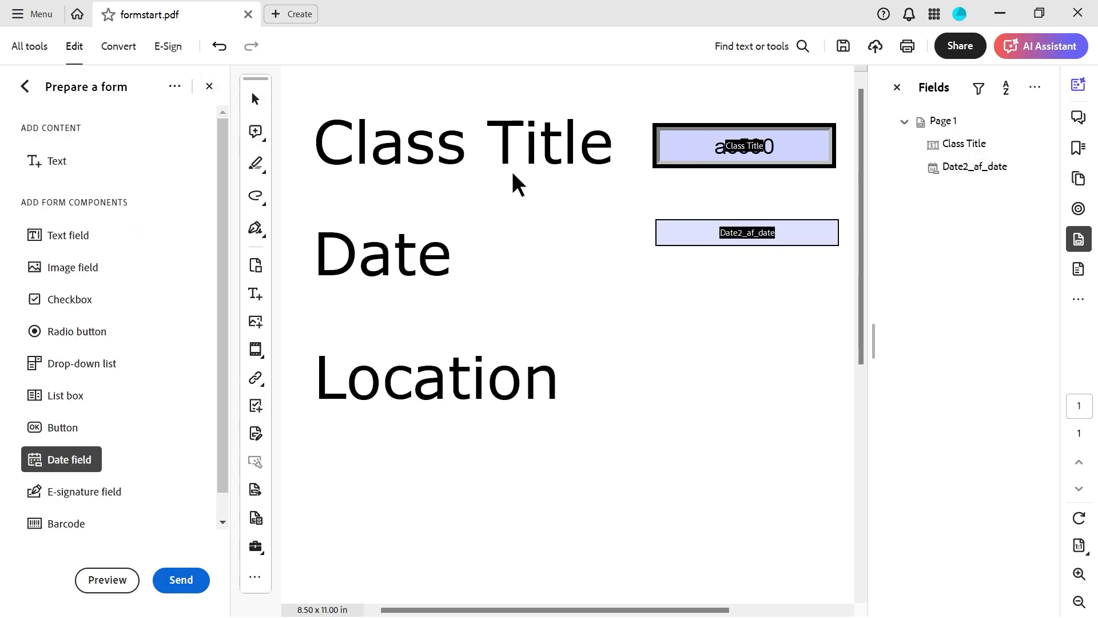
{"action": "left_click", "coordinate": [699, 228]}
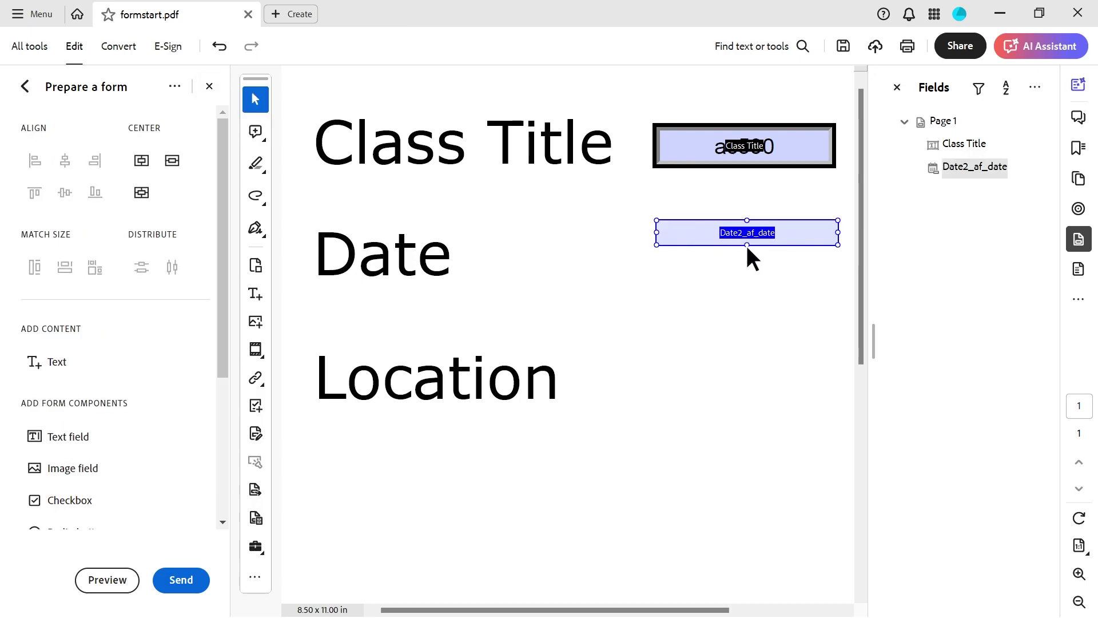
{"action": "left_click_drag", "start_coordinate": [749, 246], "coordinate": [751, 261]}
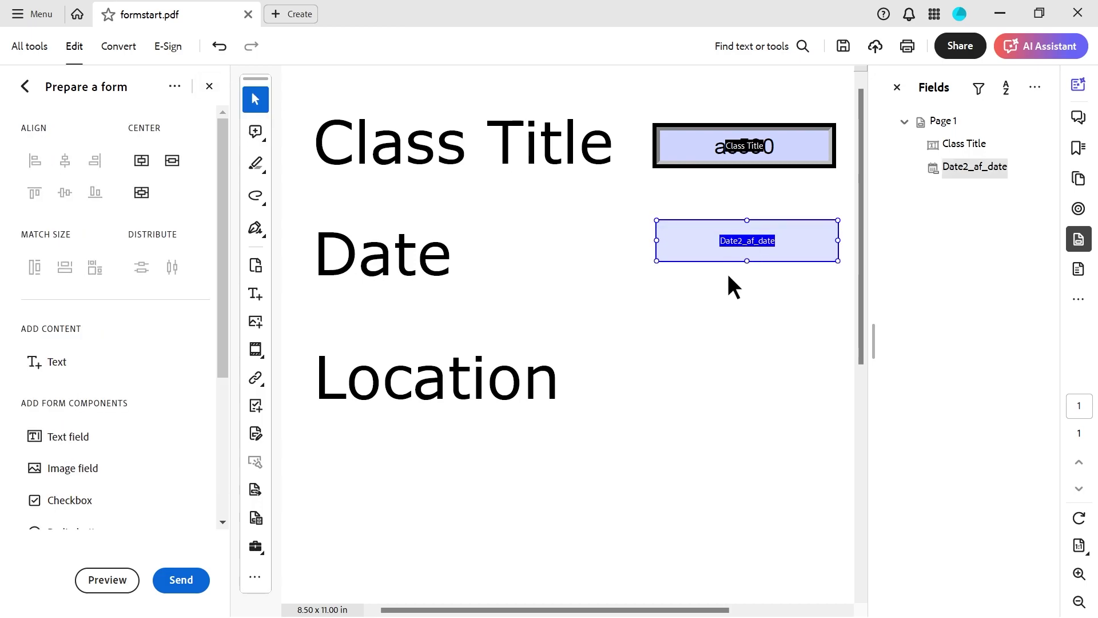
Rename the date field from Date2 to Date in its properties.
{"action": "right_click", "coordinate": [730, 234]}
{"action": "left_click", "coordinate": [767, 251]}
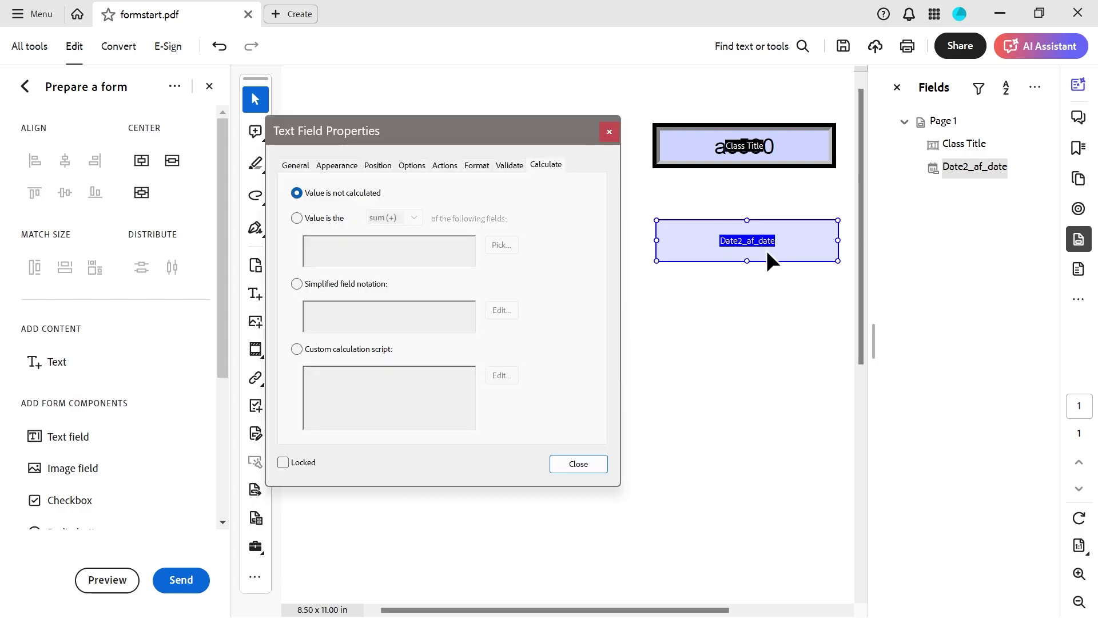
{"action": "left_click", "coordinate": [295, 165]}
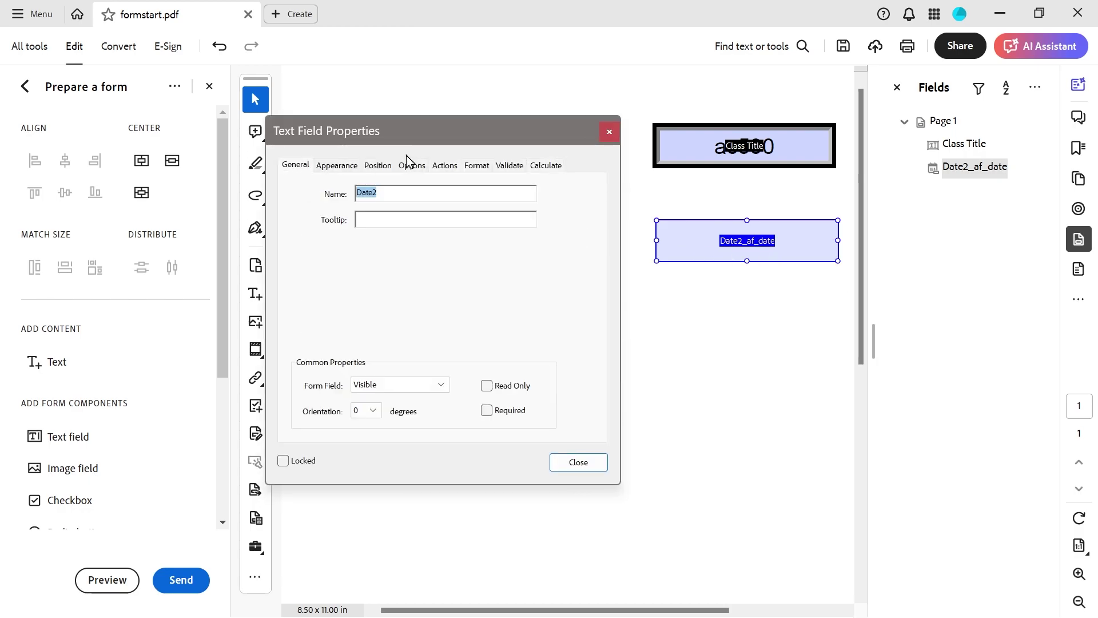
{"action": "double_click", "coordinate": [401, 193]}
{"action": "type", "text": "Date"}
{"action": "left_click", "coordinate": [381, 215]}
{"action": "type", "text": "Application D"}
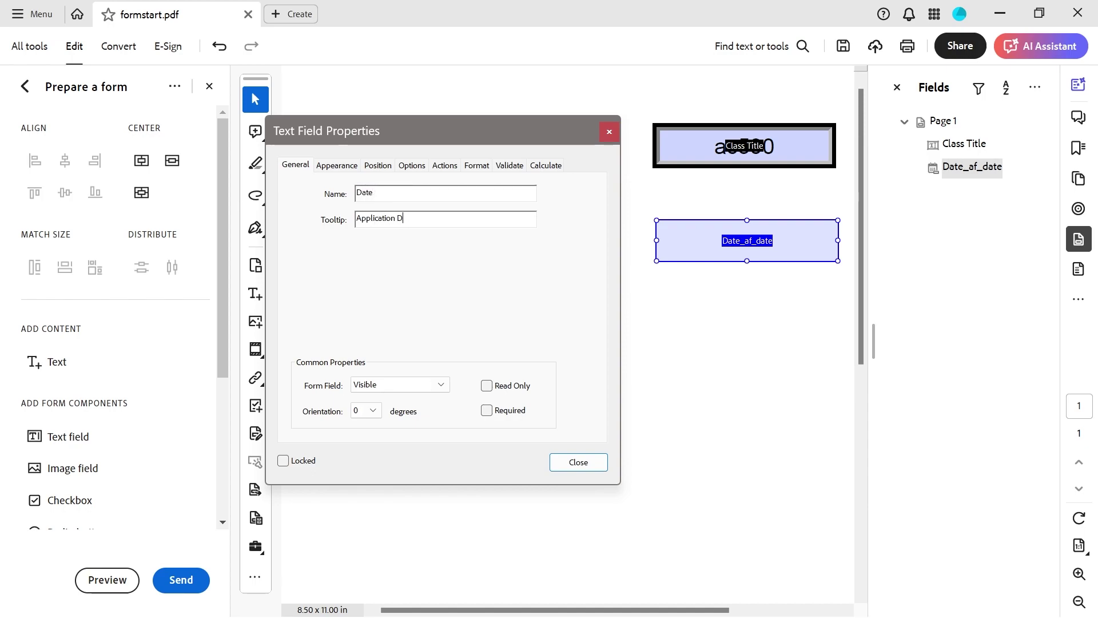
Give the Date field a black Thick Inset border and light-yellow fill.
{"action": "left_click", "coordinate": [339, 167]}
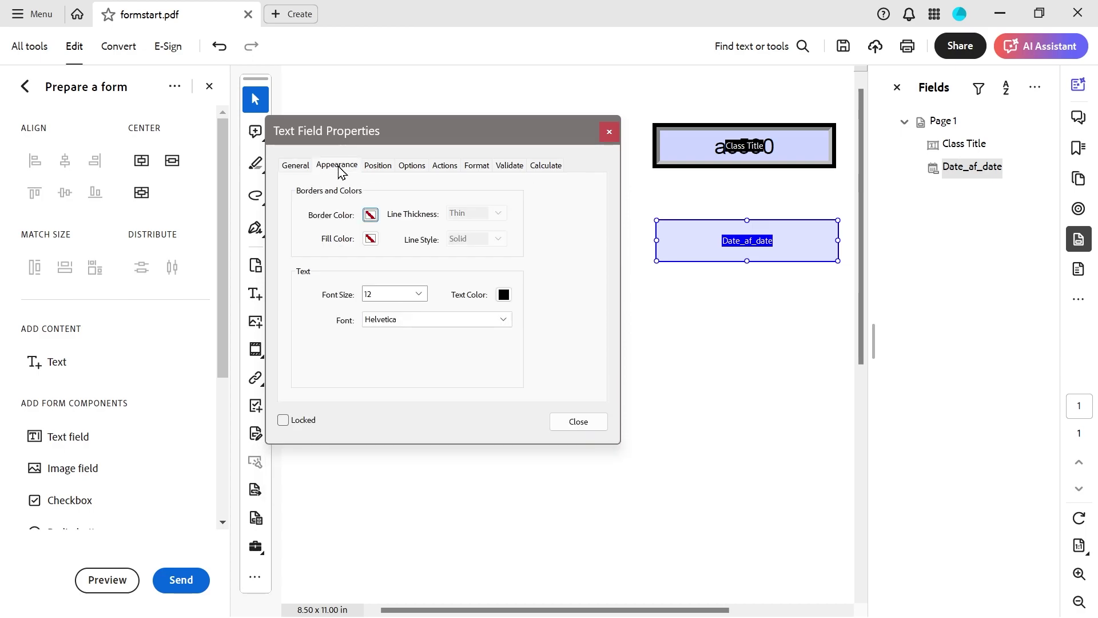
{"action": "left_click", "coordinate": [371, 215]}
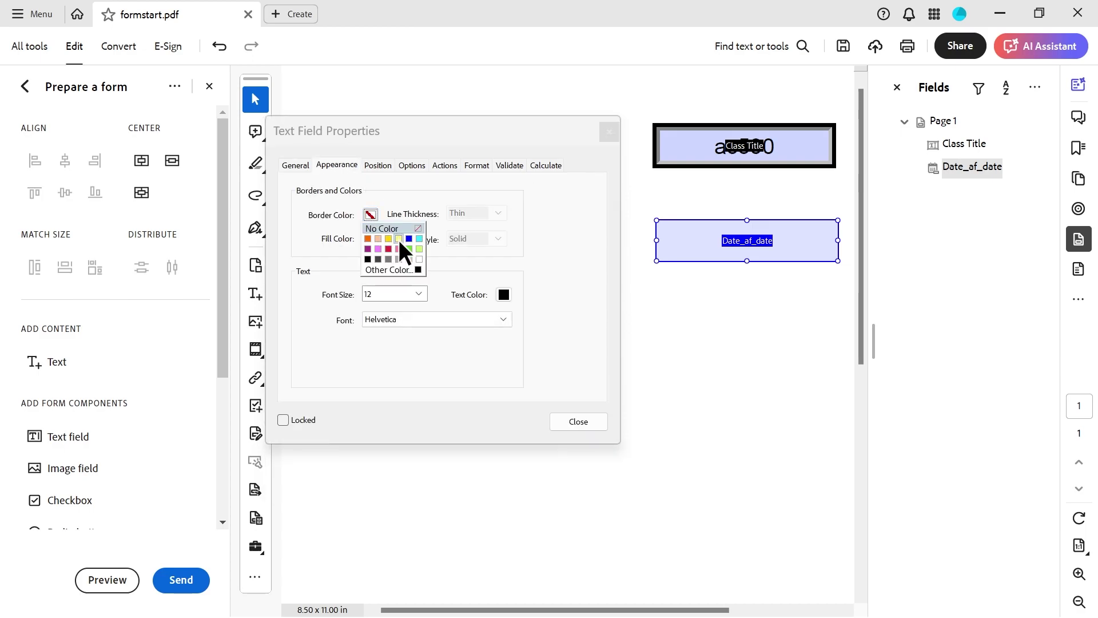
{"action": "left_click", "coordinate": [368, 259]}
{"action": "left_click", "coordinate": [490, 213]}
{"action": "left_click", "coordinate": [480, 256]}
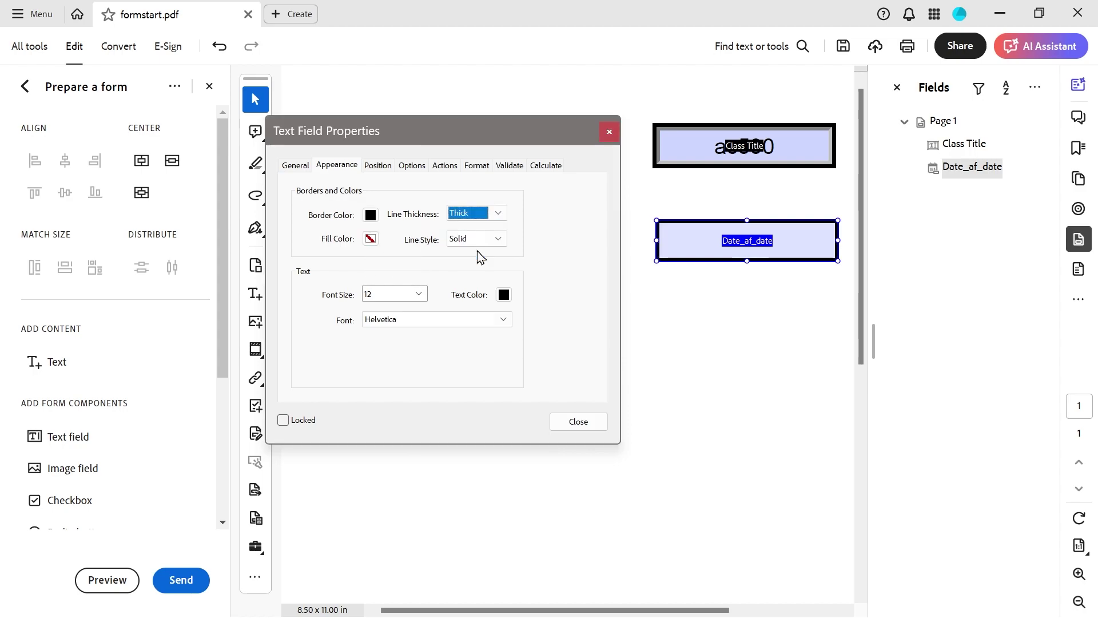
{"action": "left_click", "coordinate": [371, 238]}
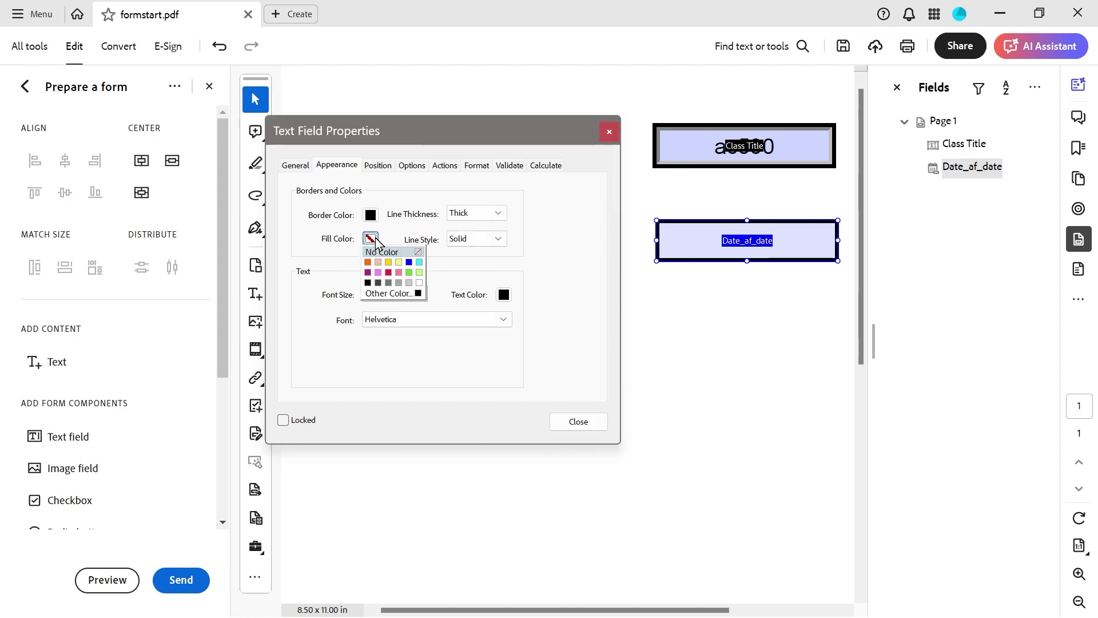
{"action": "left_click", "coordinate": [399, 262]}
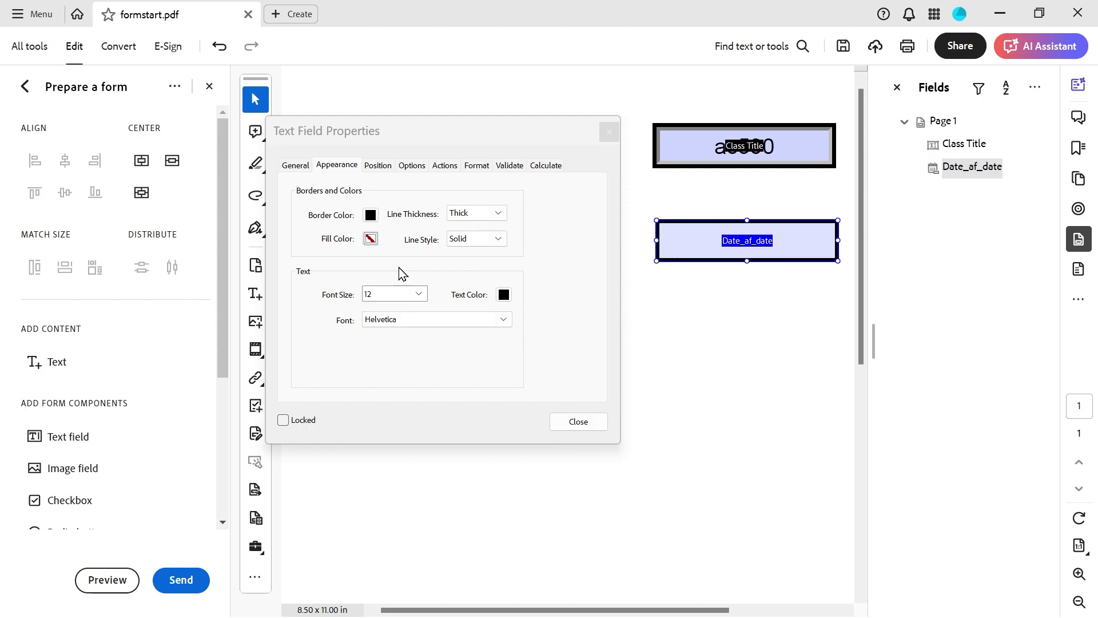
{"action": "left_click", "coordinate": [460, 238]}
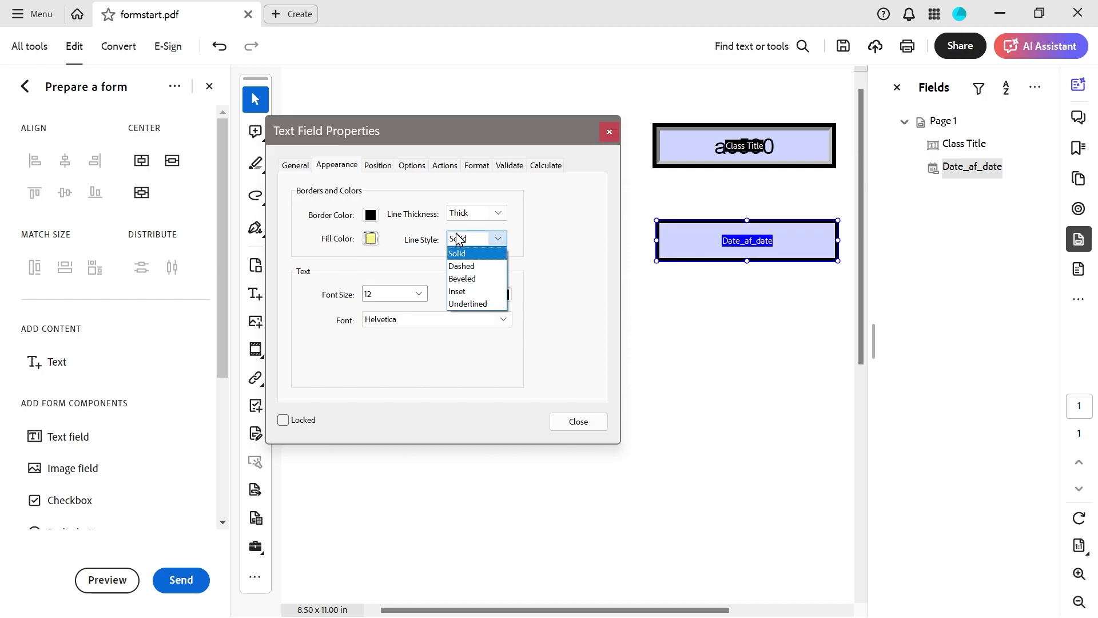
{"action": "left_click", "coordinate": [469, 292]}
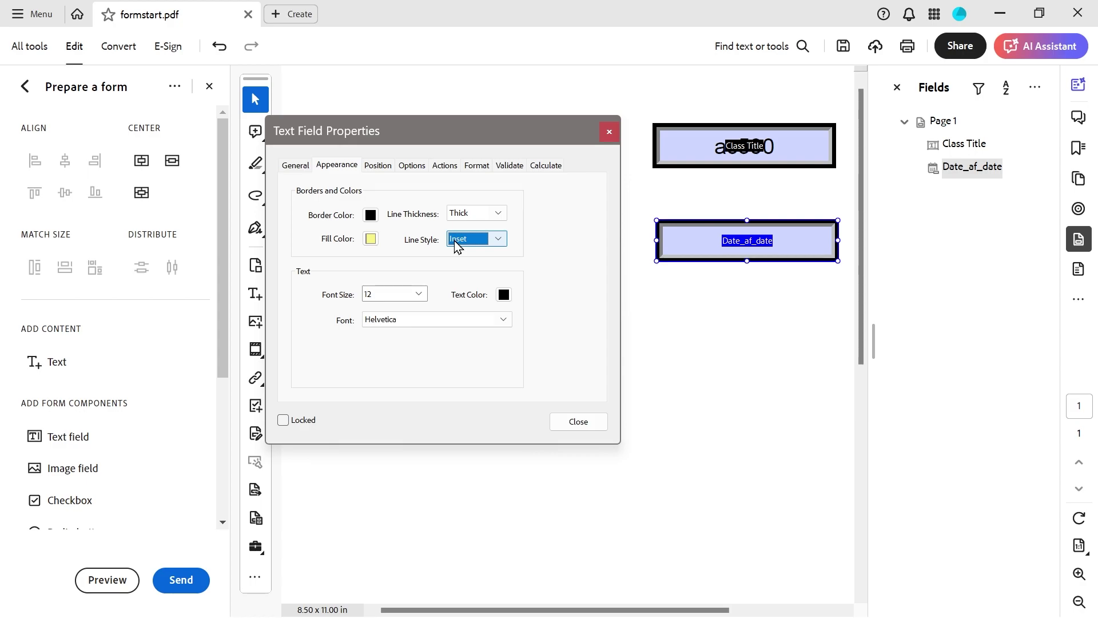
Set the Date field's font size to 18 and centre its text alignment.
{"action": "left_click", "coordinate": [379, 166]}
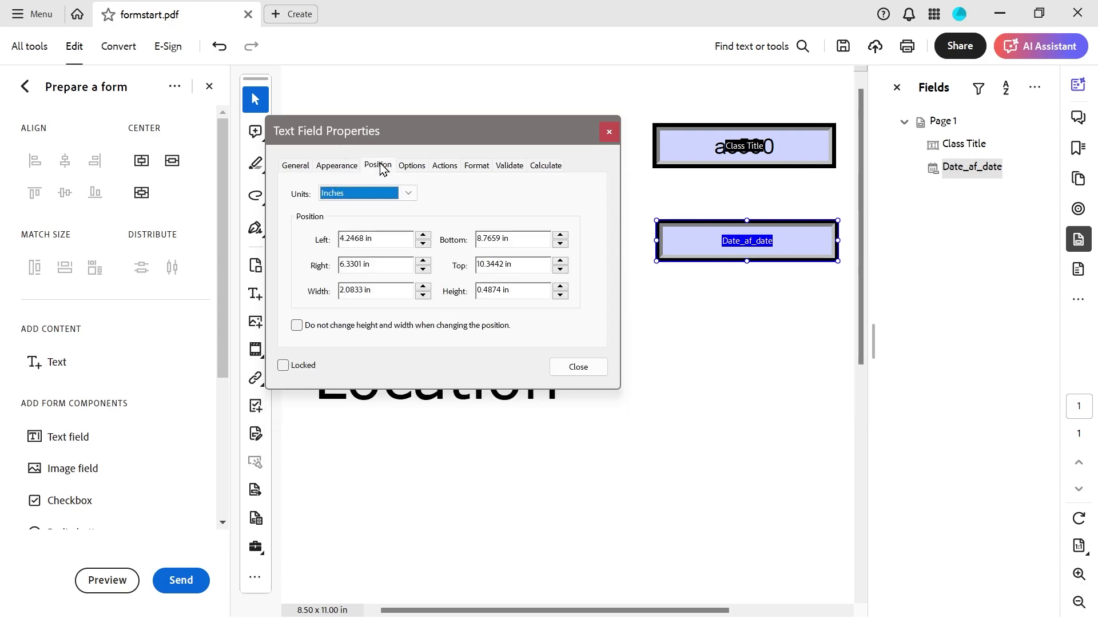
{"action": "left_click", "coordinate": [346, 166]}
{"action": "double_click", "coordinate": [384, 293]}
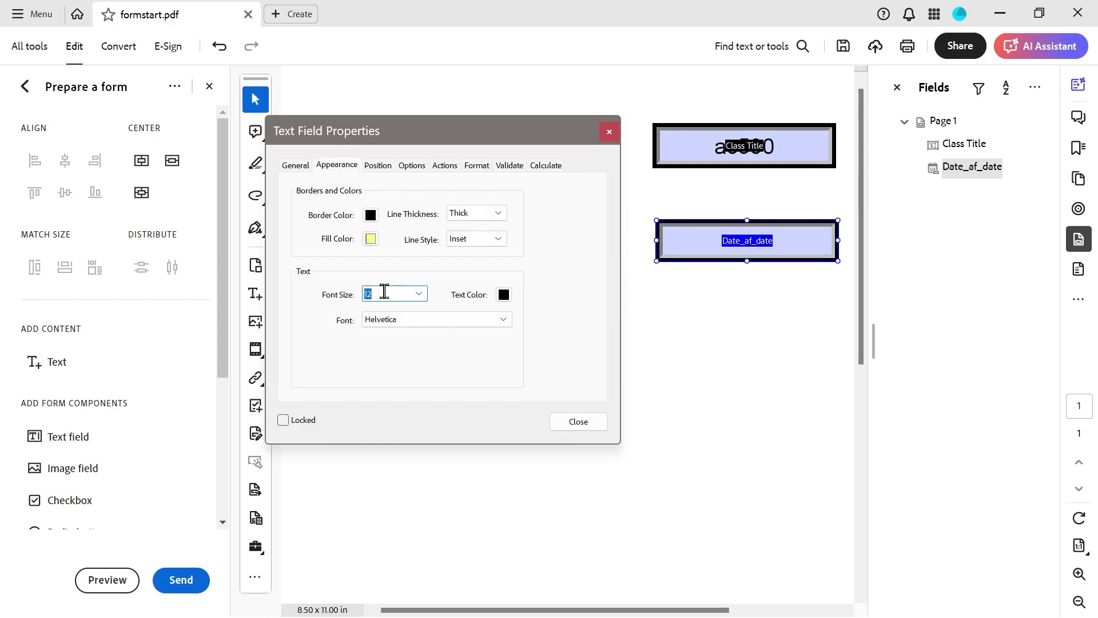
{"action": "left_click", "coordinate": [419, 293]}
{"action": "left_click", "coordinate": [383, 400]}
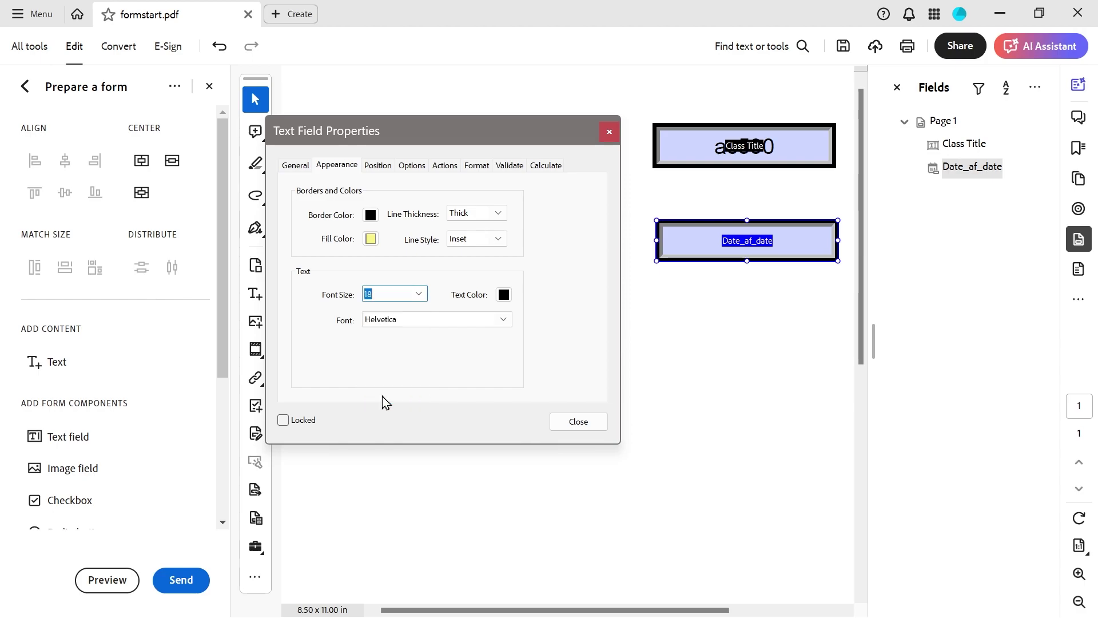
{"action": "left_click", "coordinate": [378, 167]}
{"action": "left_click", "coordinate": [412, 167]}
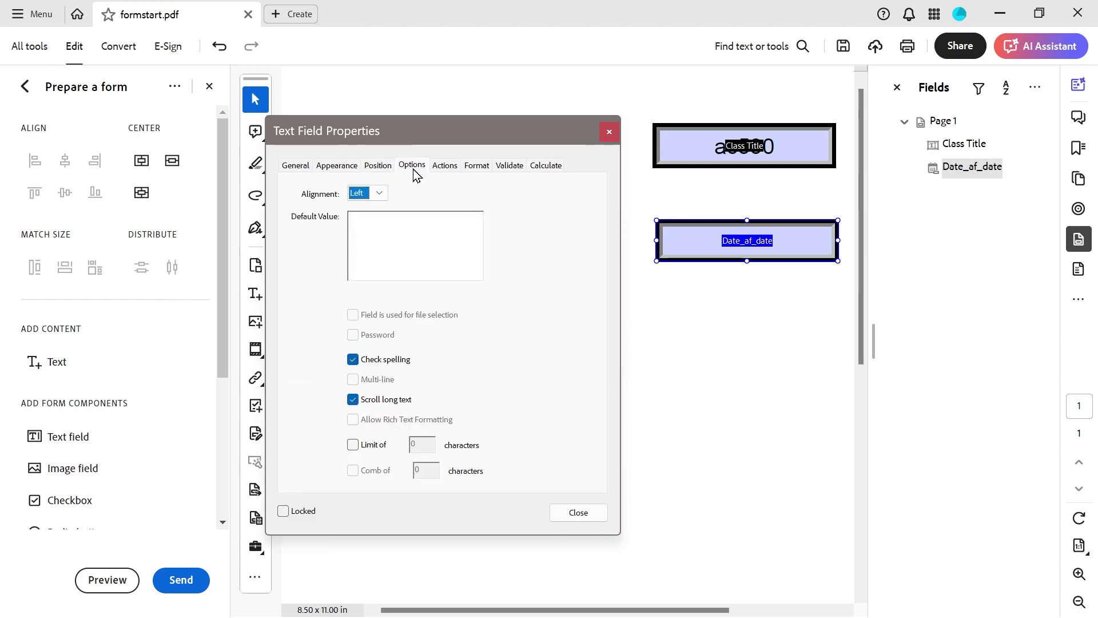
{"action": "left_click", "coordinate": [372, 193]}
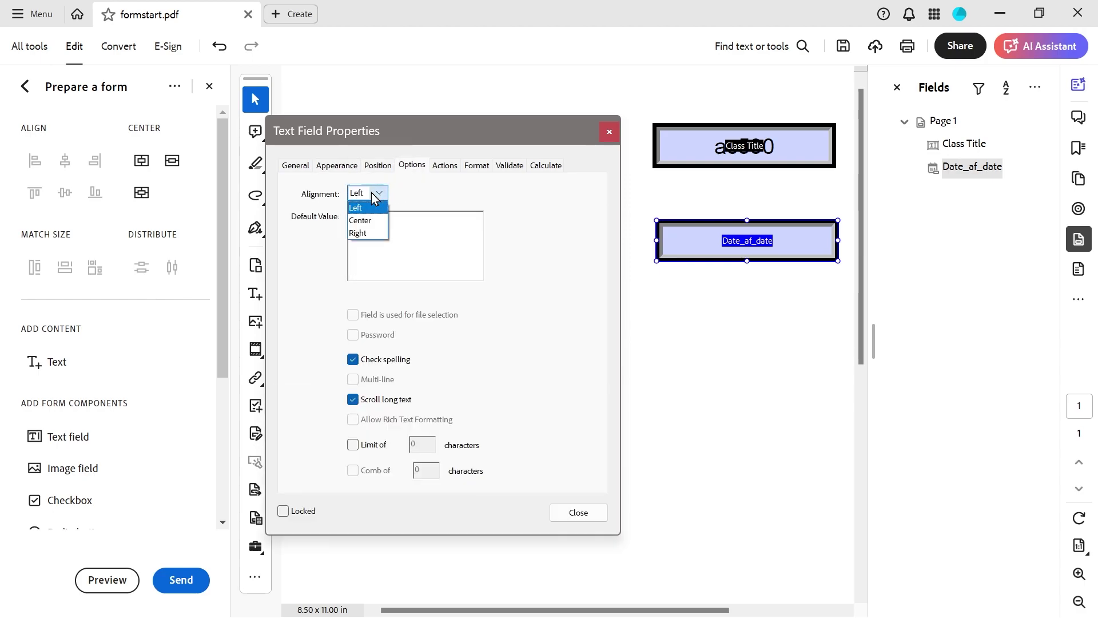
{"action": "left_click", "coordinate": [371, 222]}
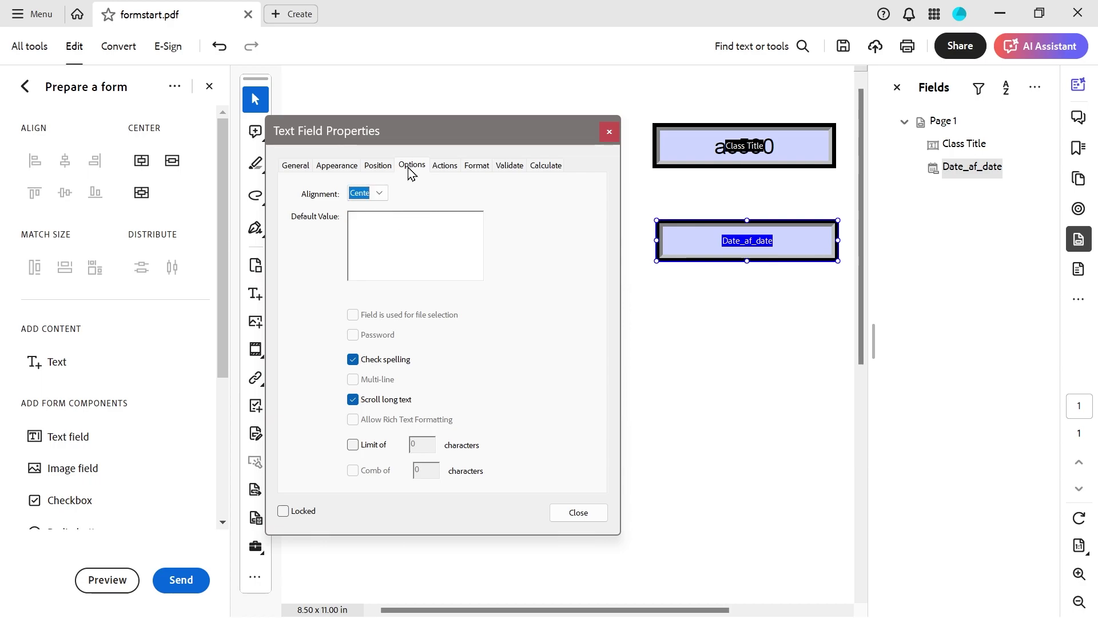
{"action": "left_click", "coordinate": [444, 166]}
Choose the Custom date format dd/mm/yy (e.g. 20/04/24) and close Text Field Properties.
{"action": "left_click", "coordinate": [477, 167]}
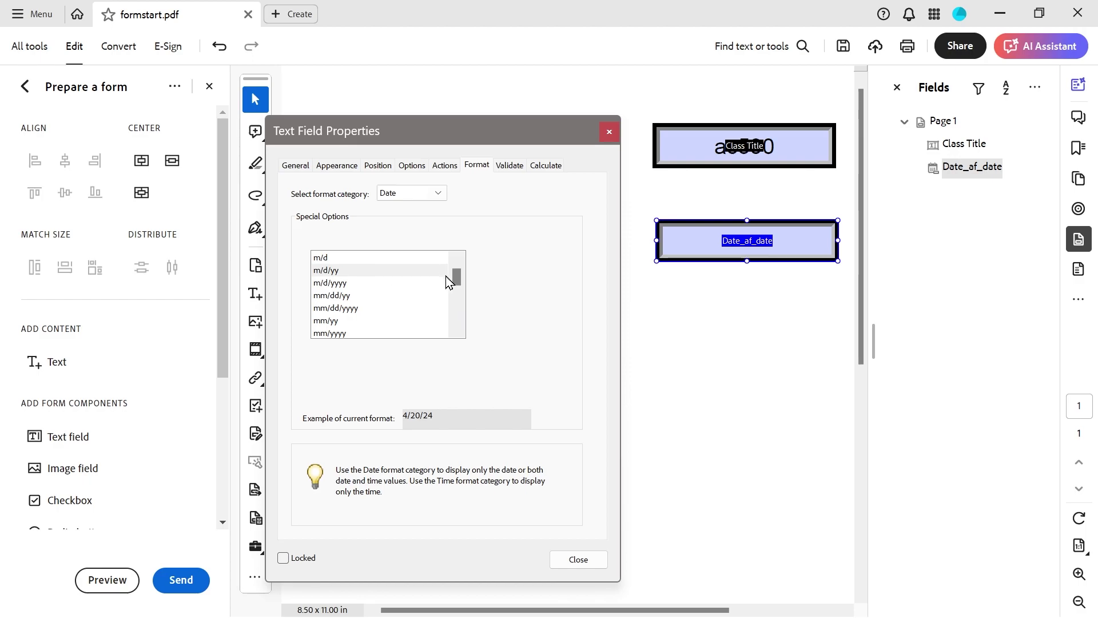
{"action": "left_click_drag", "start_coordinate": [458, 283], "coordinate": [456, 341]}
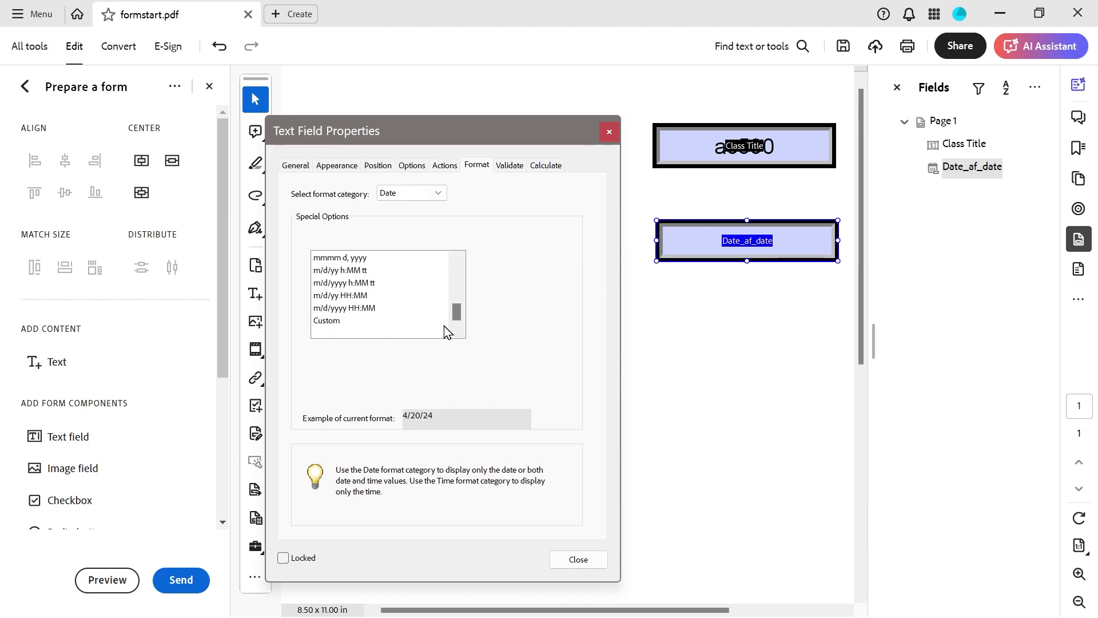
{"action": "left_click", "coordinate": [349, 320]}
{"action": "left_click", "coordinate": [350, 356]}
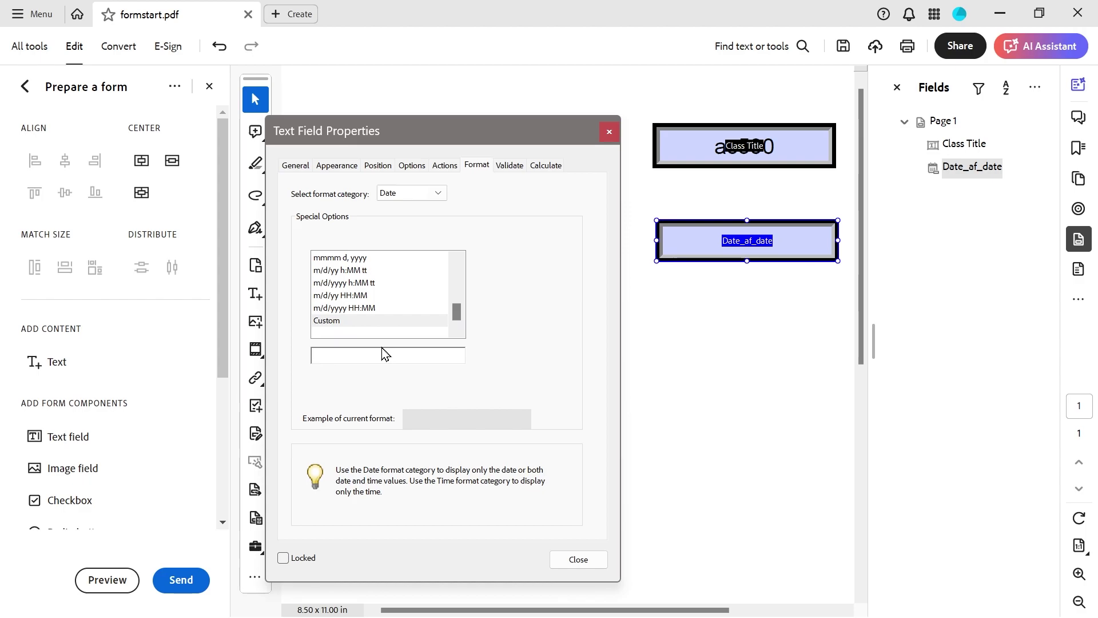
{"action": "type", "text": "dd/mm/yy"}
{"action": "left_click", "coordinate": [580, 561]}
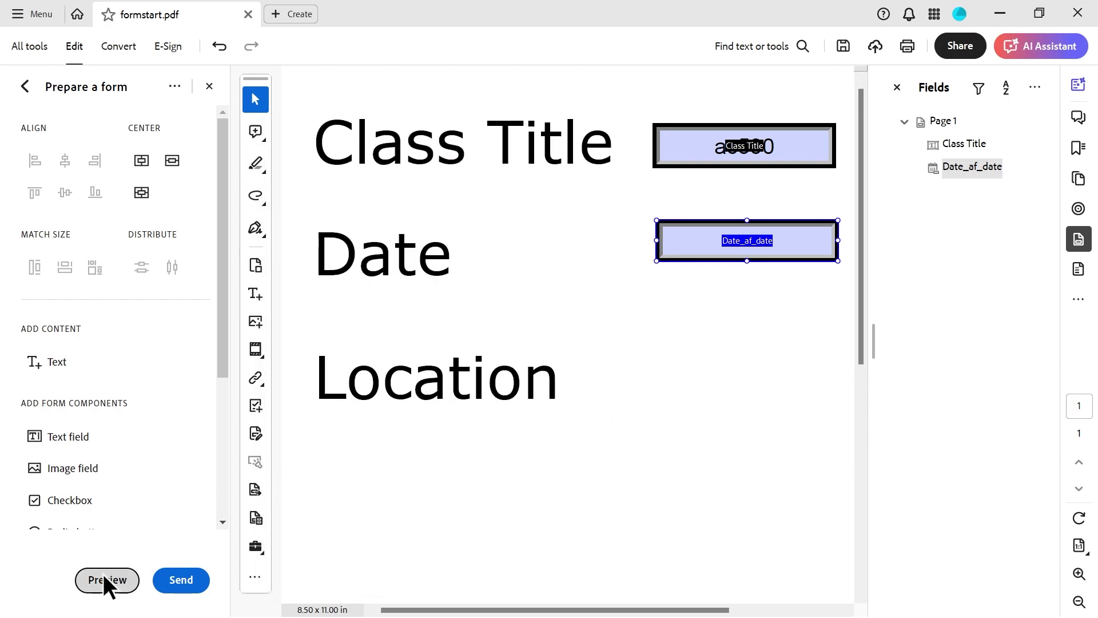
In form preview, fill the Date field with 19 April 2024 via its calendar picker, displaying 19/04/24.
{"action": "left_click", "coordinate": [105, 577]}
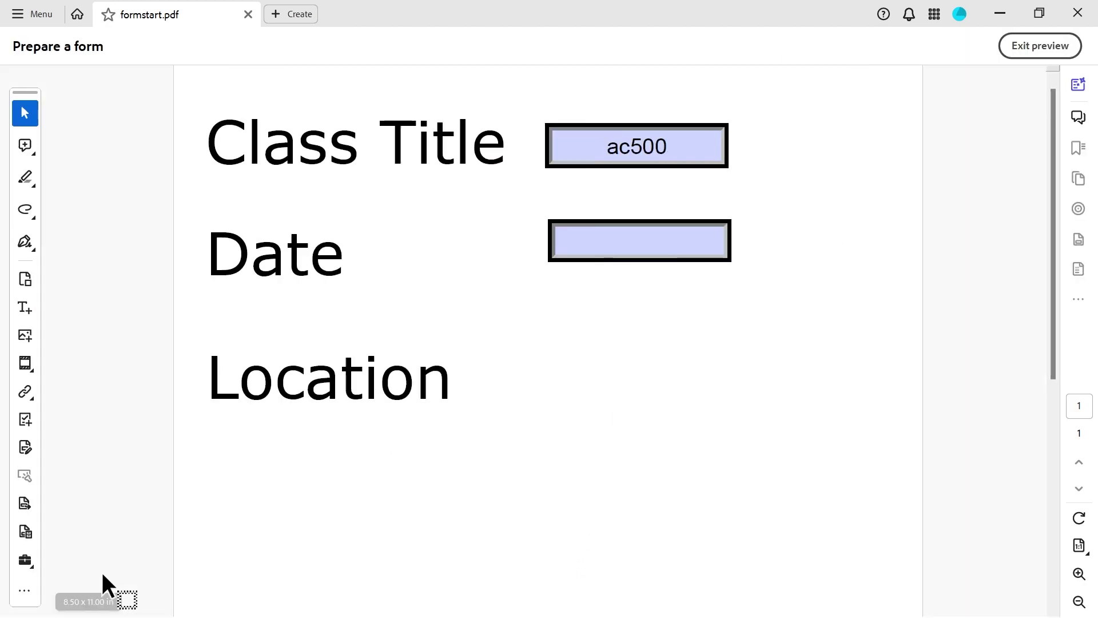
{"action": "left_click", "coordinate": [633, 239]}
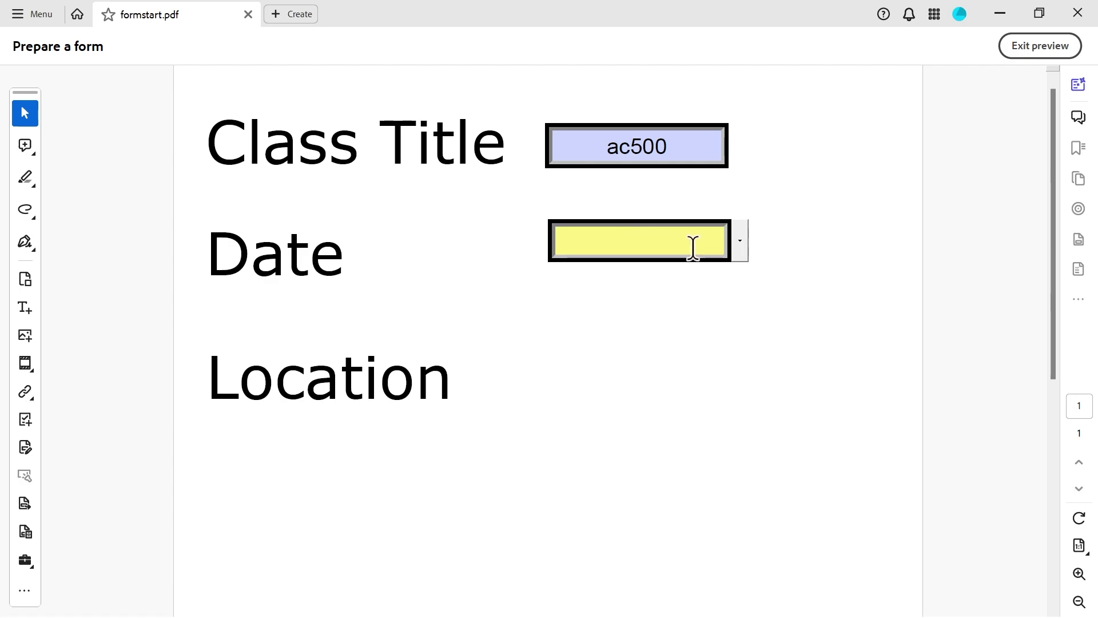
{"action": "left_click", "coordinate": [740, 251]}
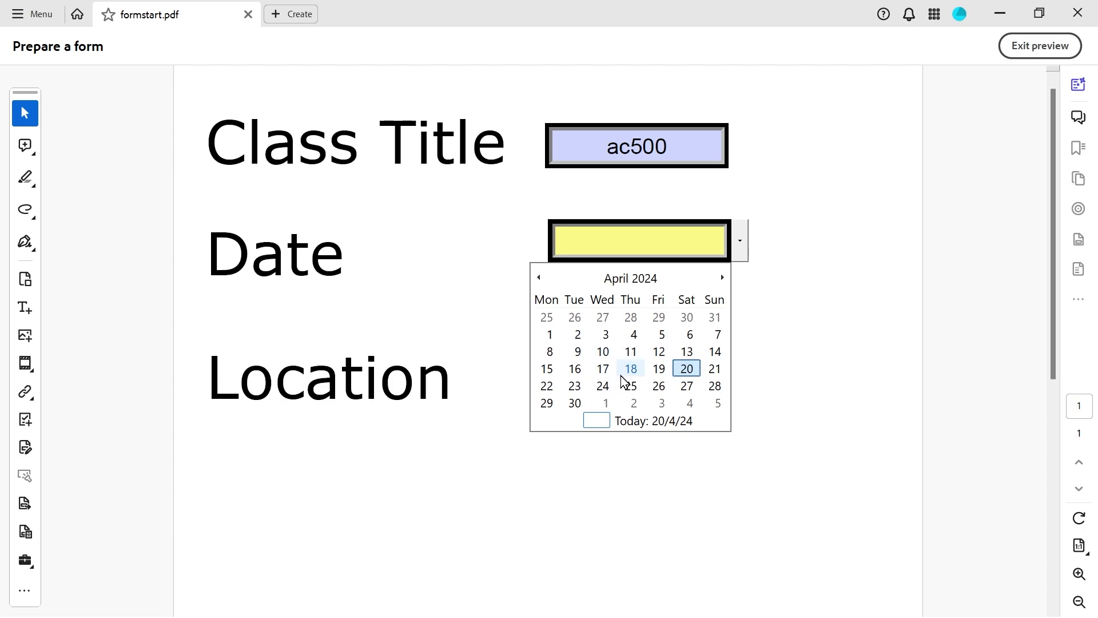
{"action": "left_click", "coordinate": [658, 369]}
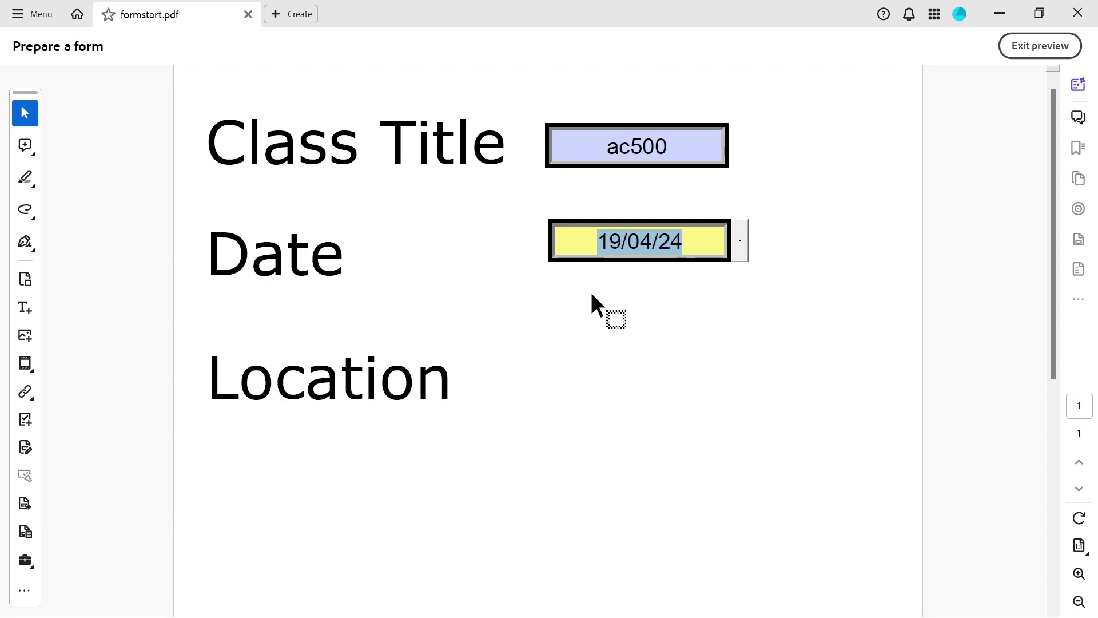